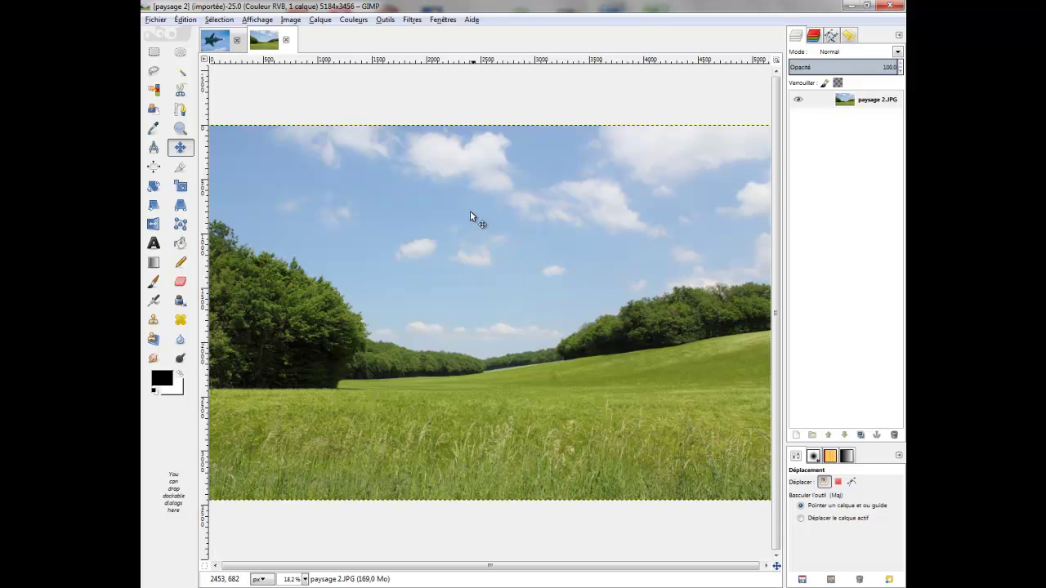
Duplicate the su47.jpg layer in the jet image and add an alpha channel to the copy
click(214, 46)
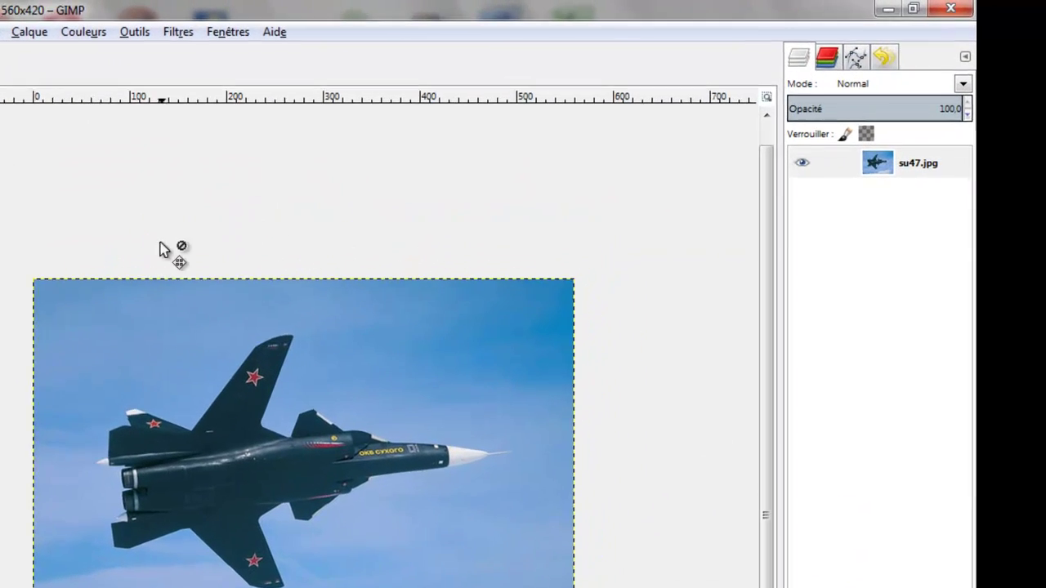
click(851, 118)
right_click(879, 171)
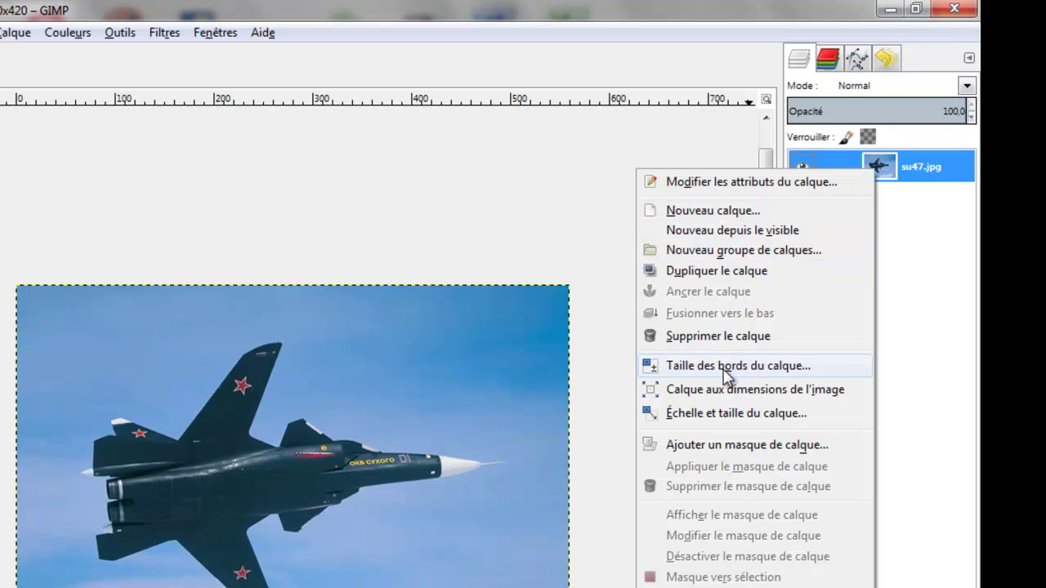
click(738, 281)
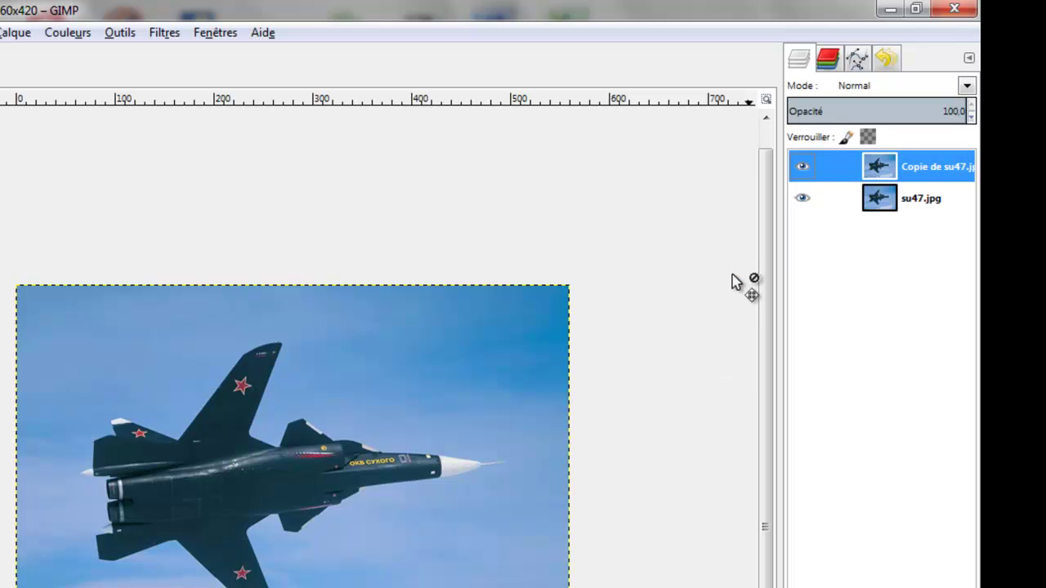
right_click(922, 170)
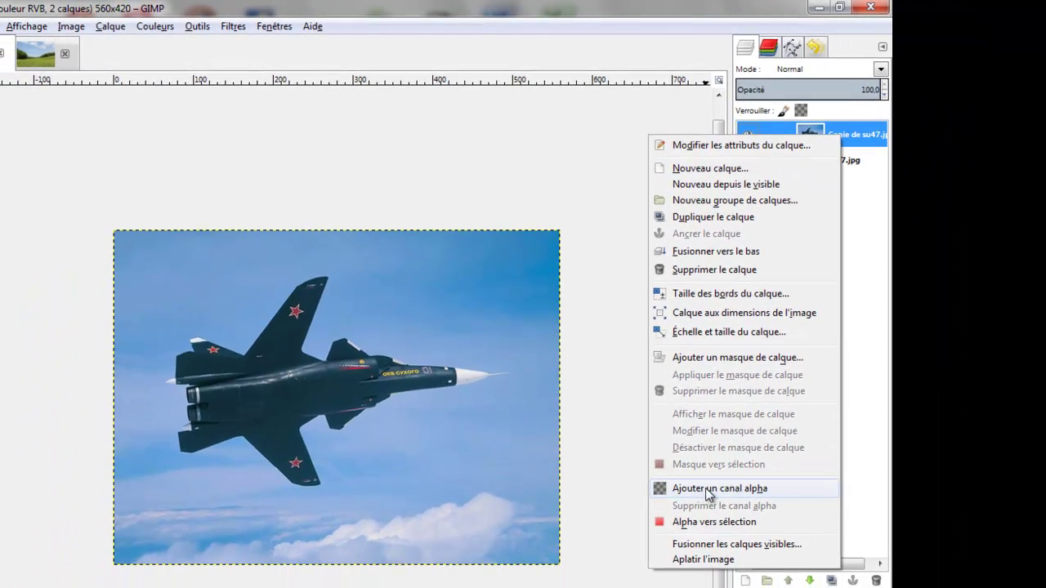
click(723, 489)
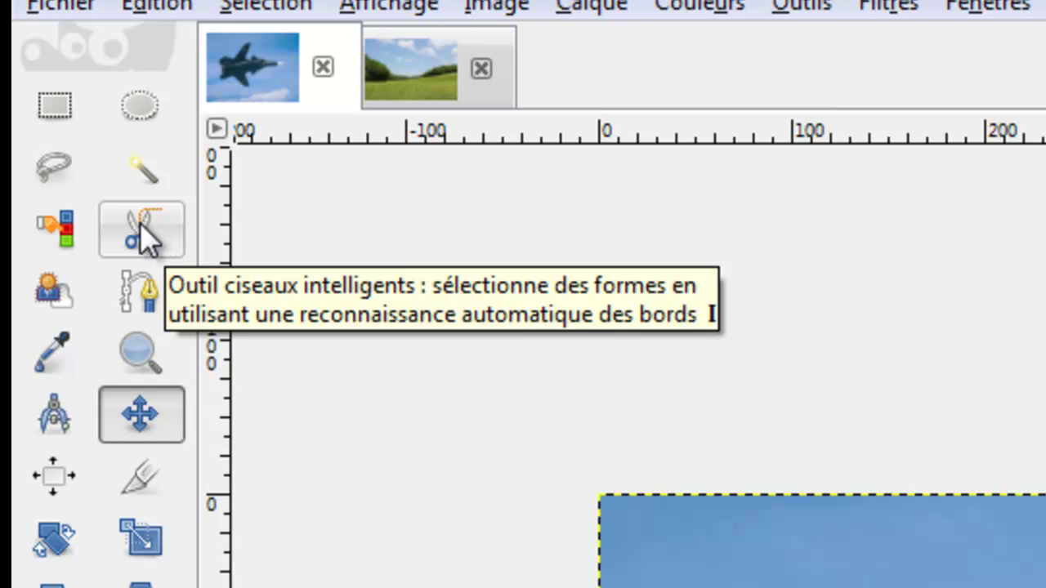
Start an intelligent scissors outline at the tip of the jet's white nose cone and trace the cone's upper edge
click(146, 231)
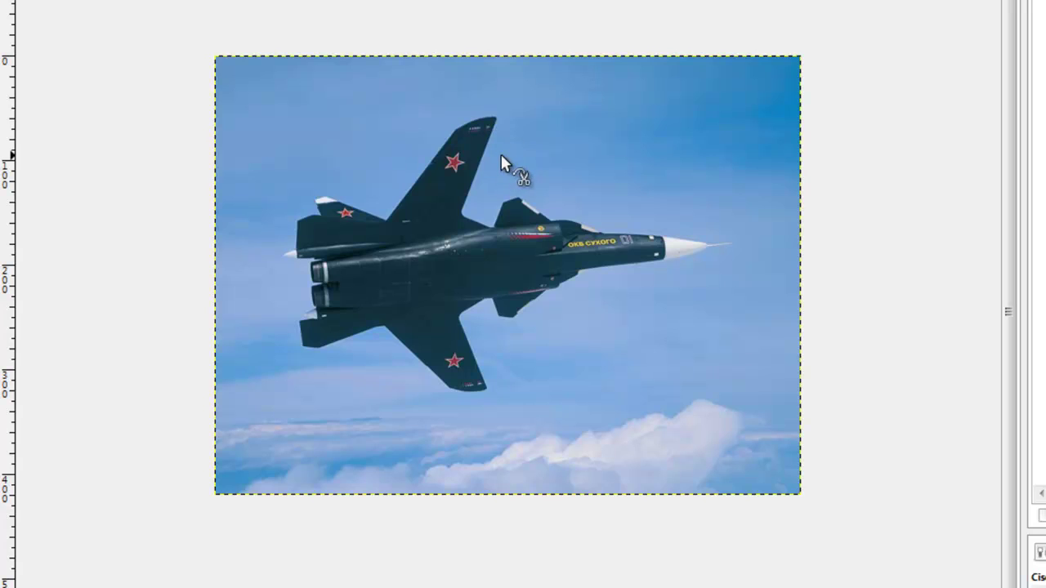
scroll(467, 154, up, 1)
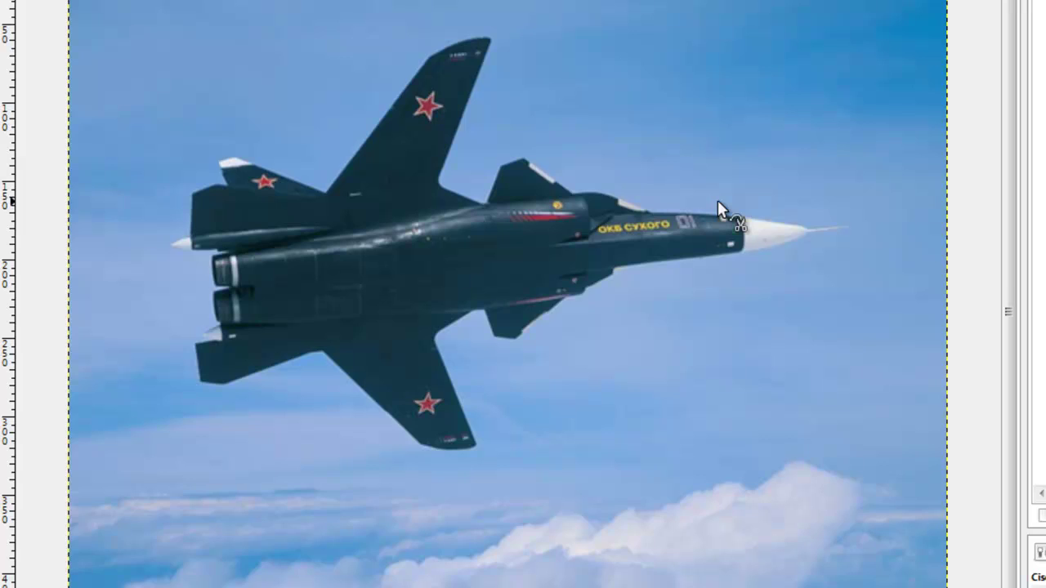
scroll(718, 200, up, 1)
scroll(718, 202, down, 1)
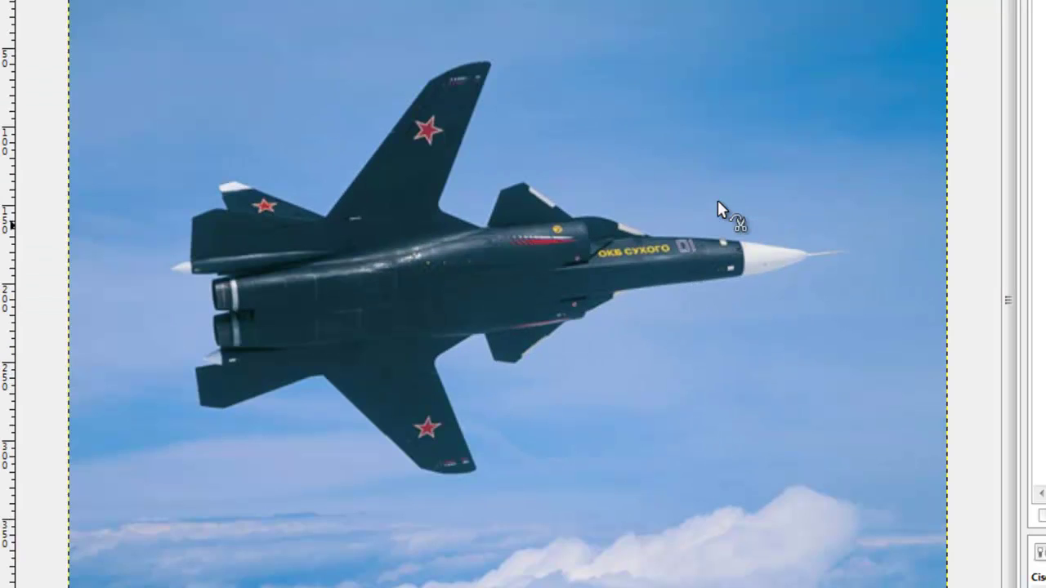
scroll(718, 202, down, 1)
scroll(717, 201, up, 4)
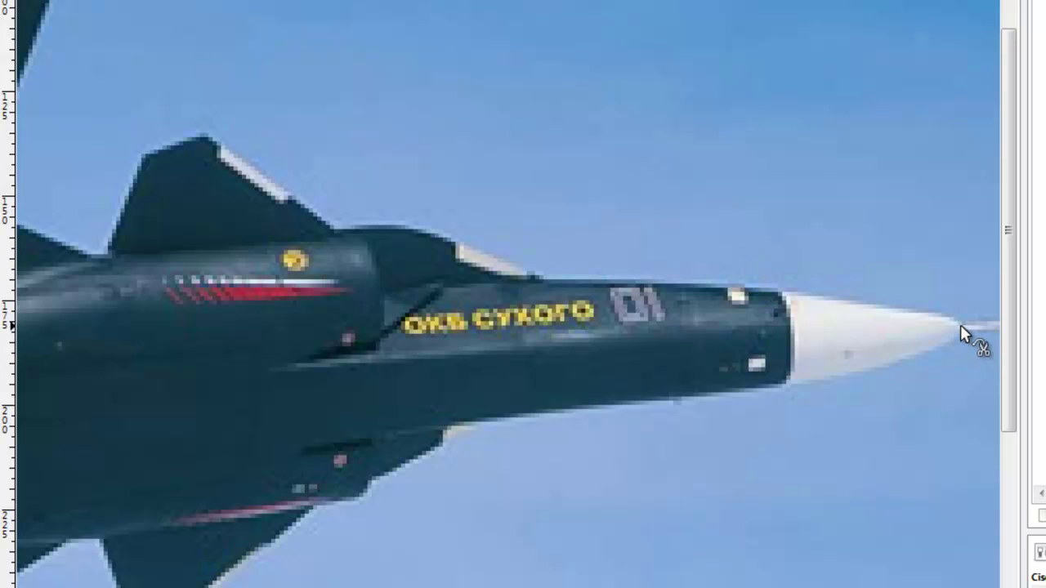
click(959, 323)
click(870, 305)
click(820, 297)
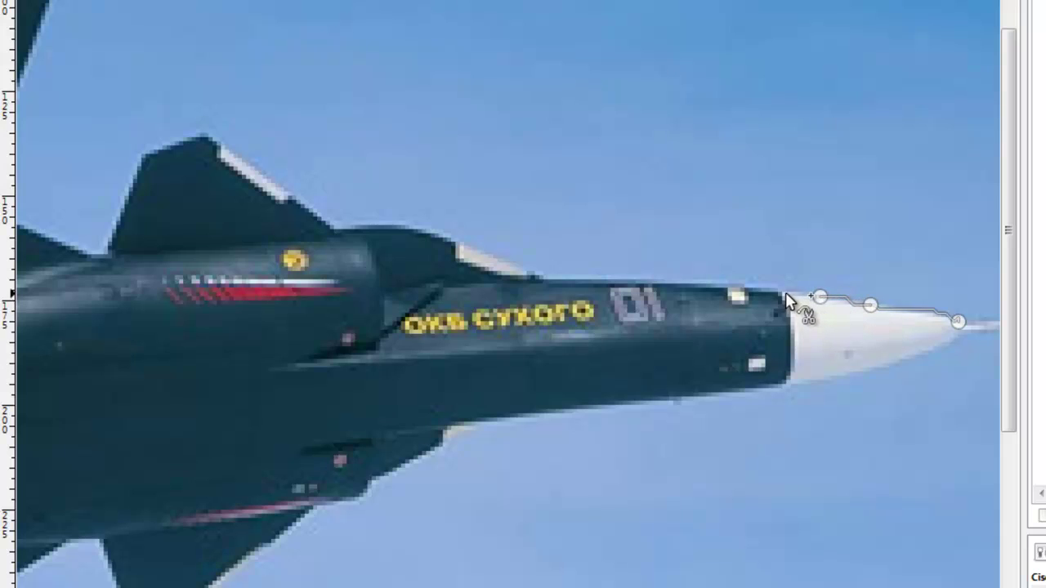
click(782, 290)
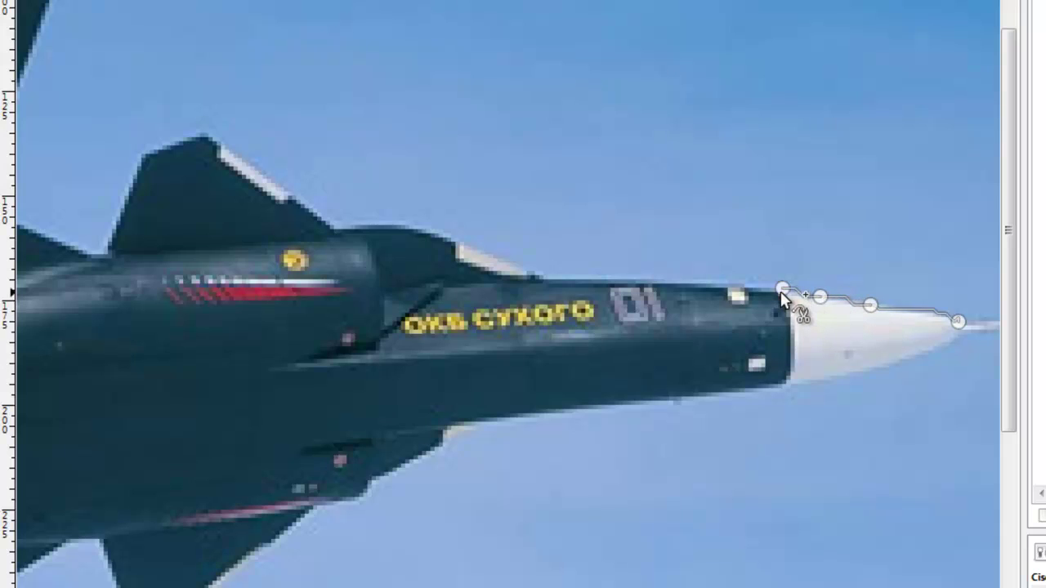
Continue the scissors outline along the upper edge of the forward fuselage and over the cockpit canopy
click(706, 284)
click(615, 280)
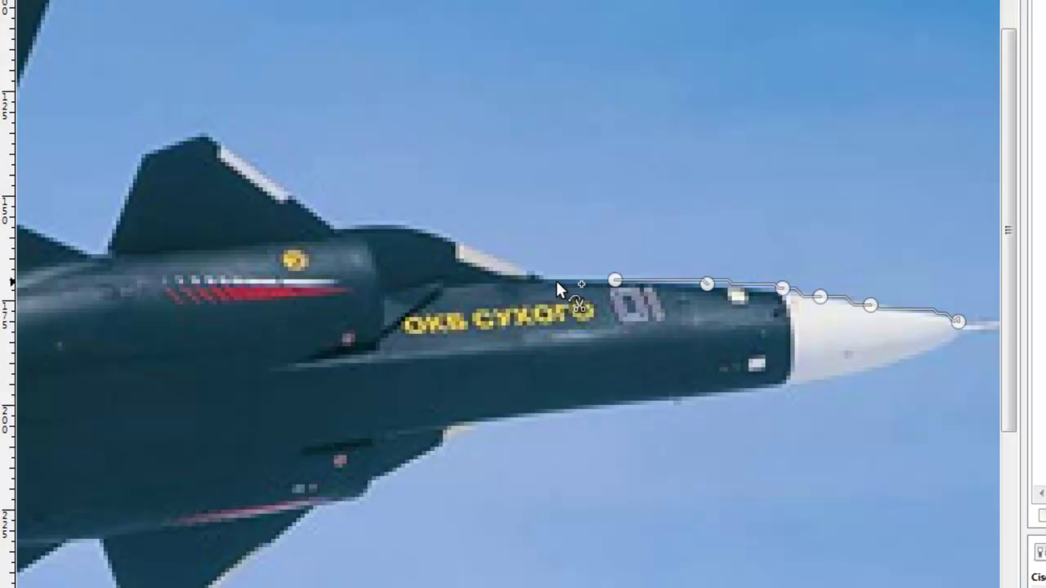
click(560, 281)
click(534, 276)
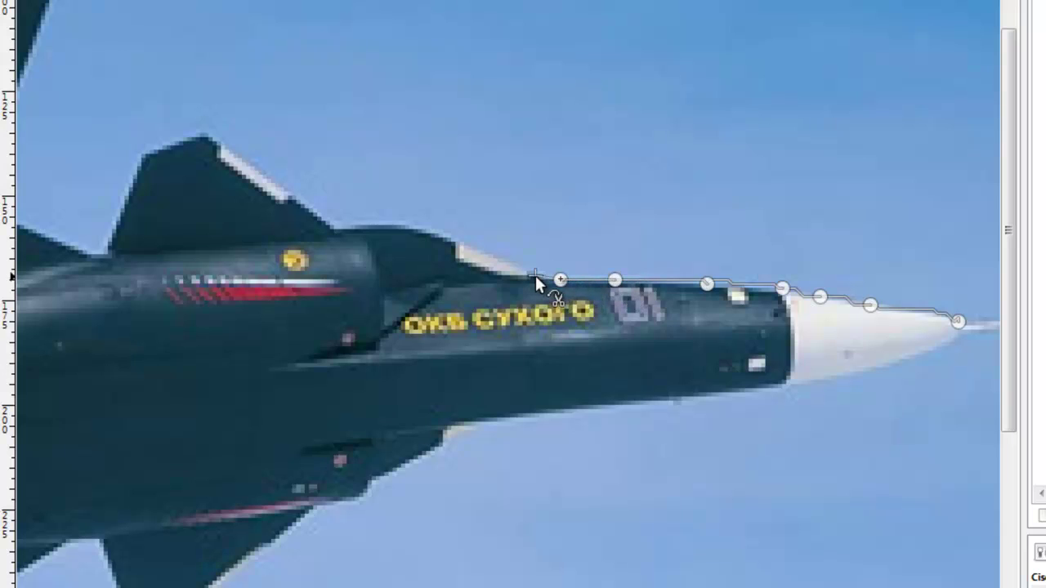
click(481, 253)
click(452, 240)
click(422, 228)
click(397, 228)
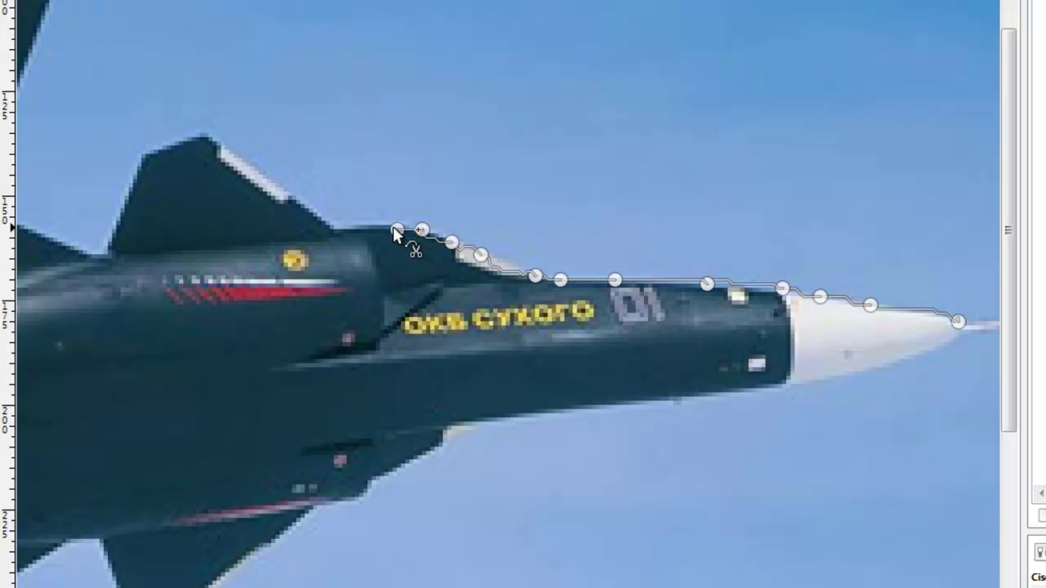
Extend the outline from the canopy around the small upper forewing down to its rear root
click(355, 228)
click(335, 229)
click(291, 196)
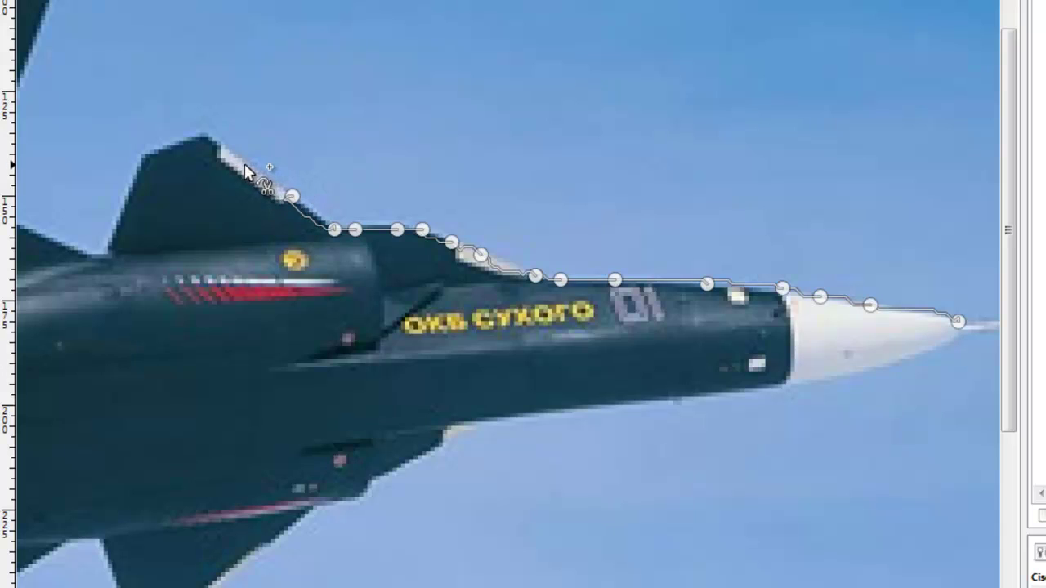
click(245, 163)
click(204, 137)
click(145, 153)
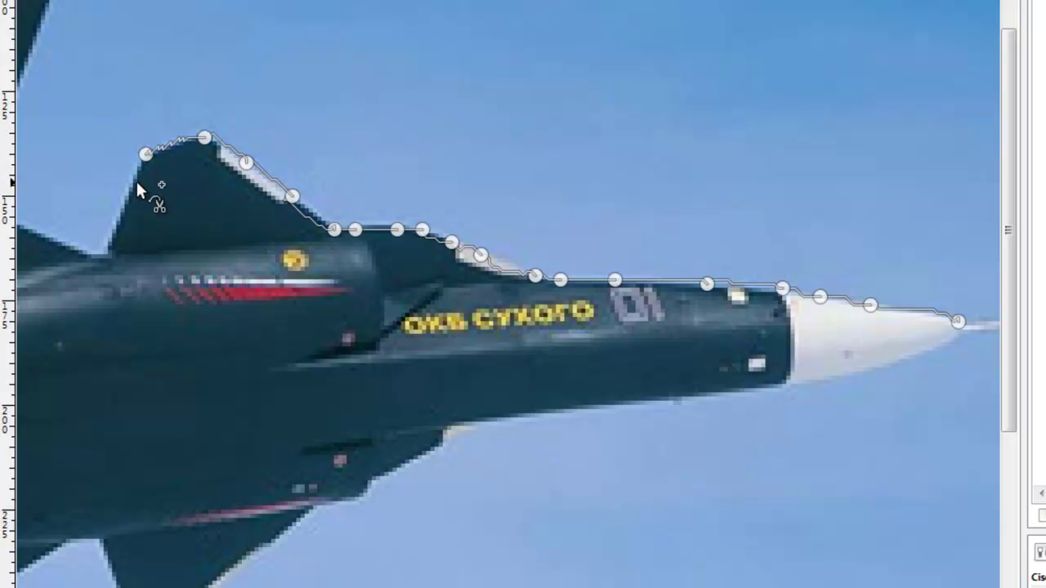
click(108, 247)
Trace the fuselage edge behind the forewing and continue up the front edge of the large upper wing
scroll(516, 407, left, 8)
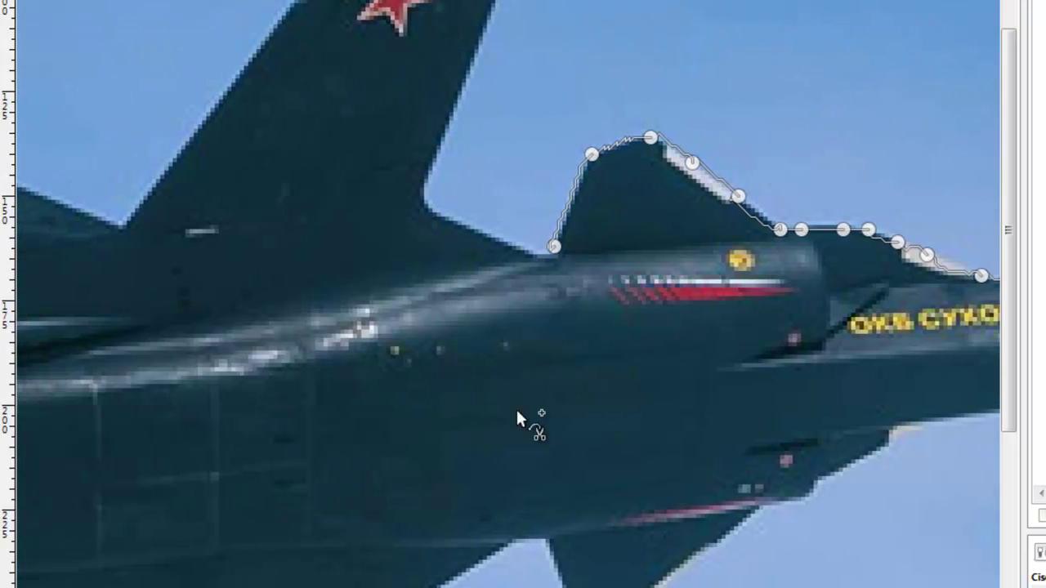
click(538, 255)
click(465, 225)
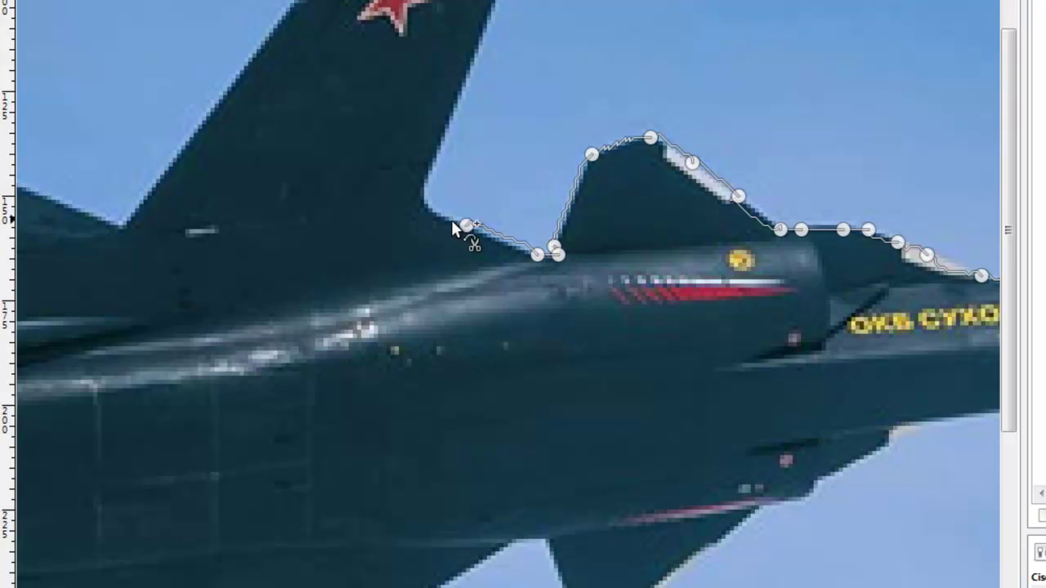
click(424, 205)
click(419, 188)
click(479, 33)
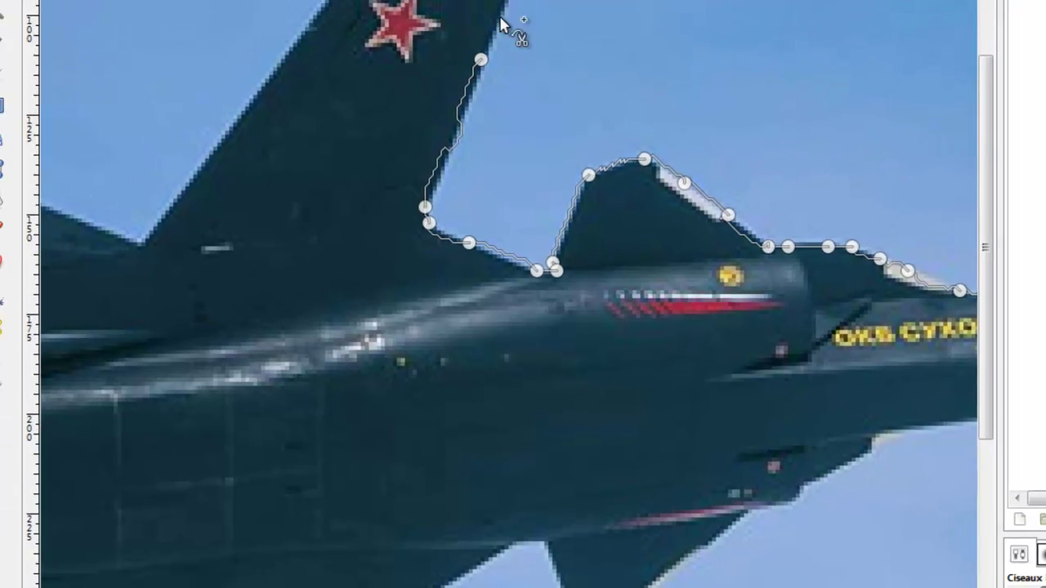
click(518, 69)
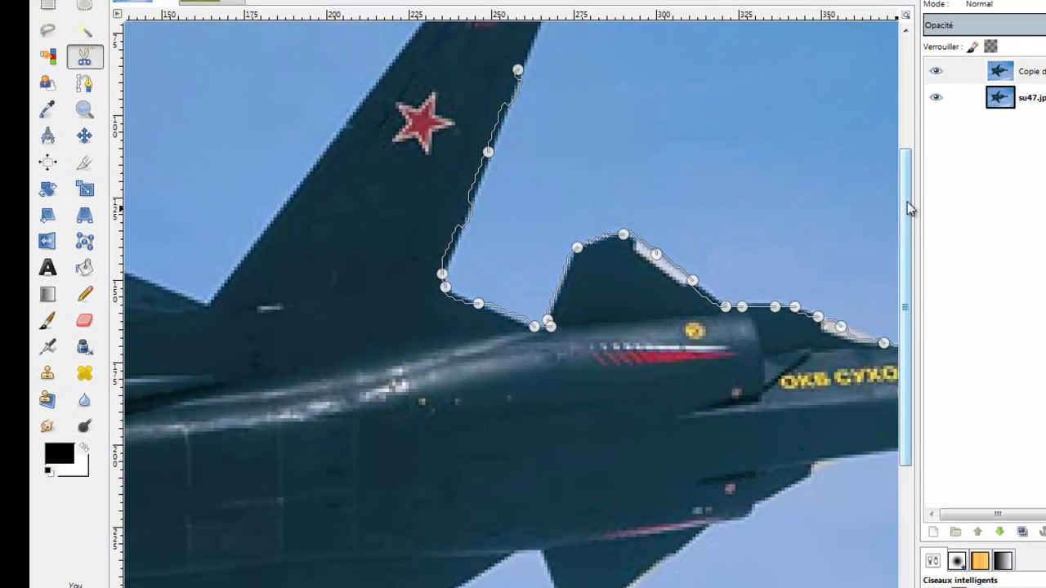
Outline the rest of the upper wing's front edge and the curved wing tip
drag(907, 210, 923, 77)
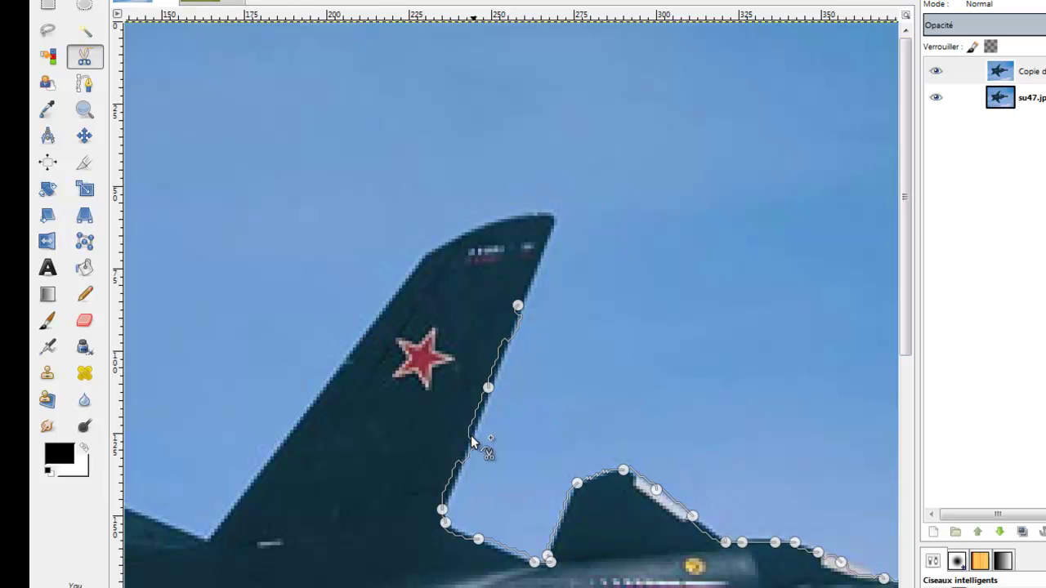
click(534, 272)
click(544, 239)
click(552, 225)
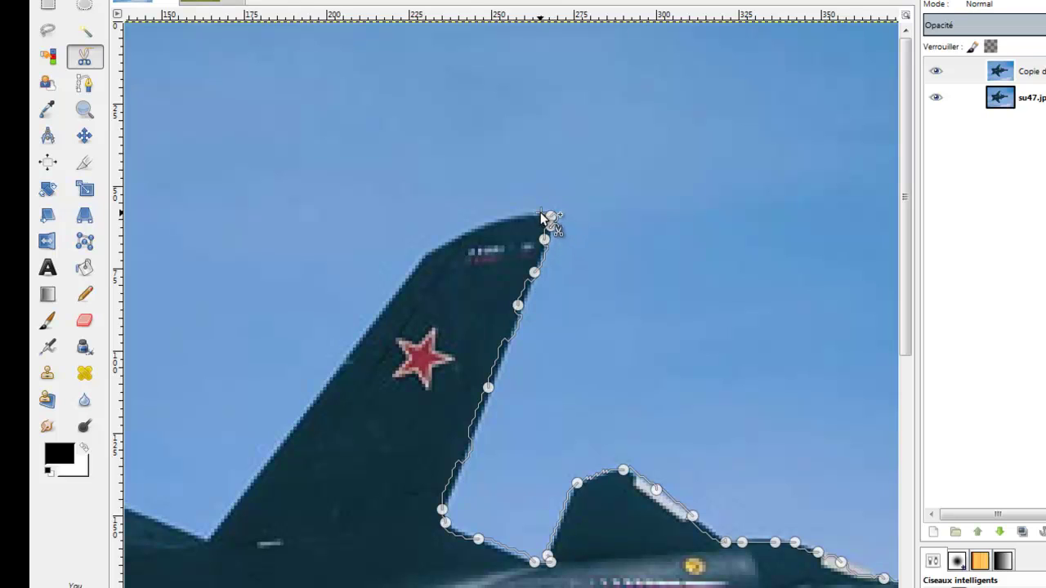
click(540, 212)
click(521, 212)
click(458, 232)
click(442, 245)
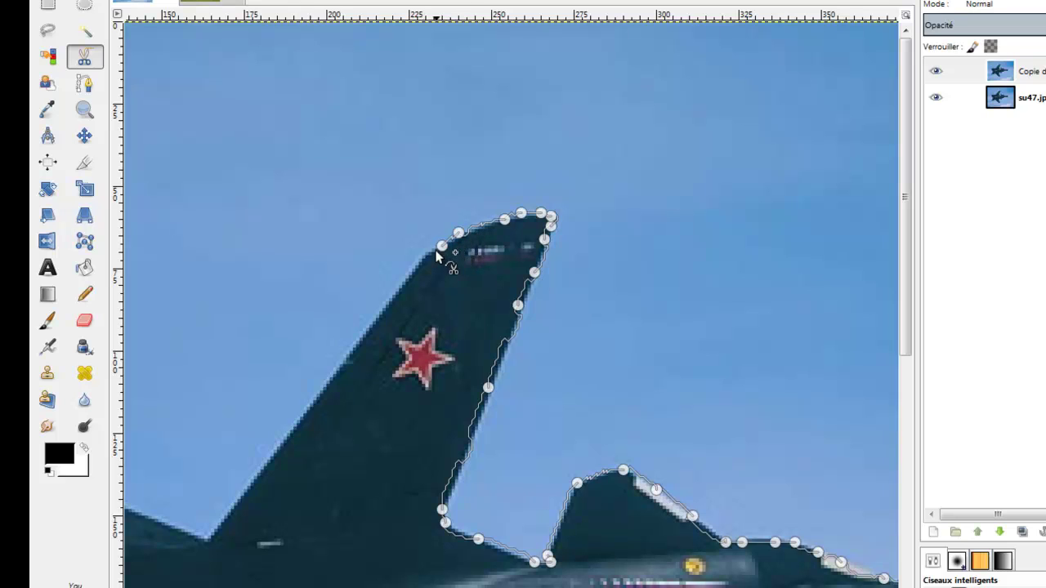
Trace the rear edge of the upper wing from the tip down to where it meets the tail fin
click(419, 262)
click(389, 298)
click(372, 321)
click(353, 351)
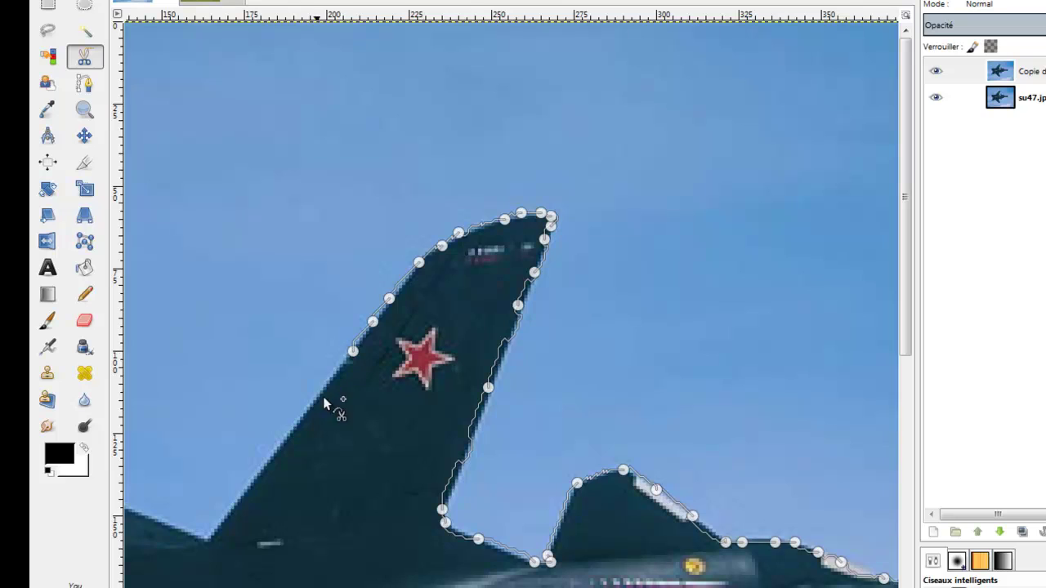
click(300, 417)
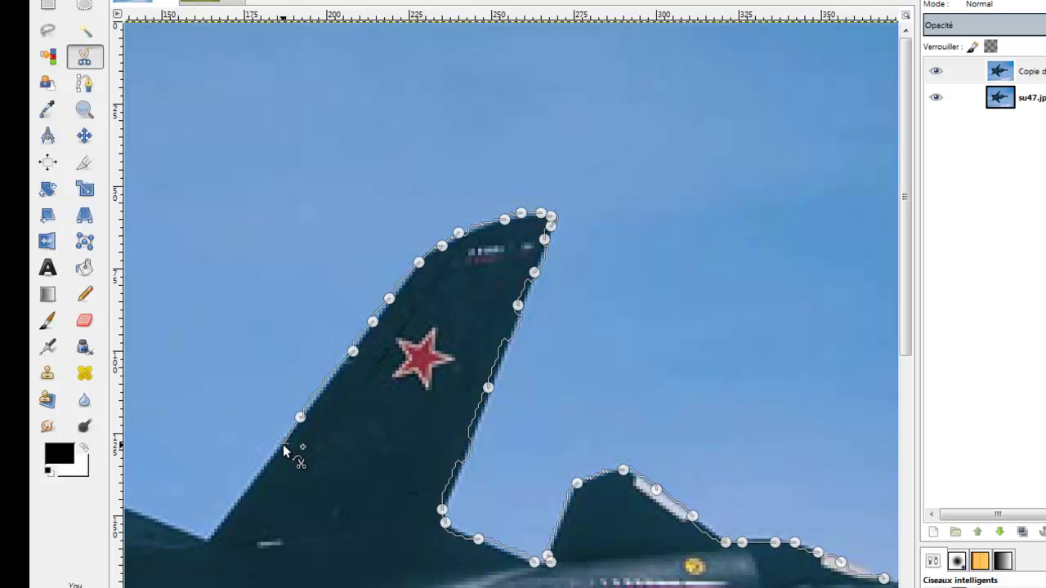
click(283, 444)
click(250, 483)
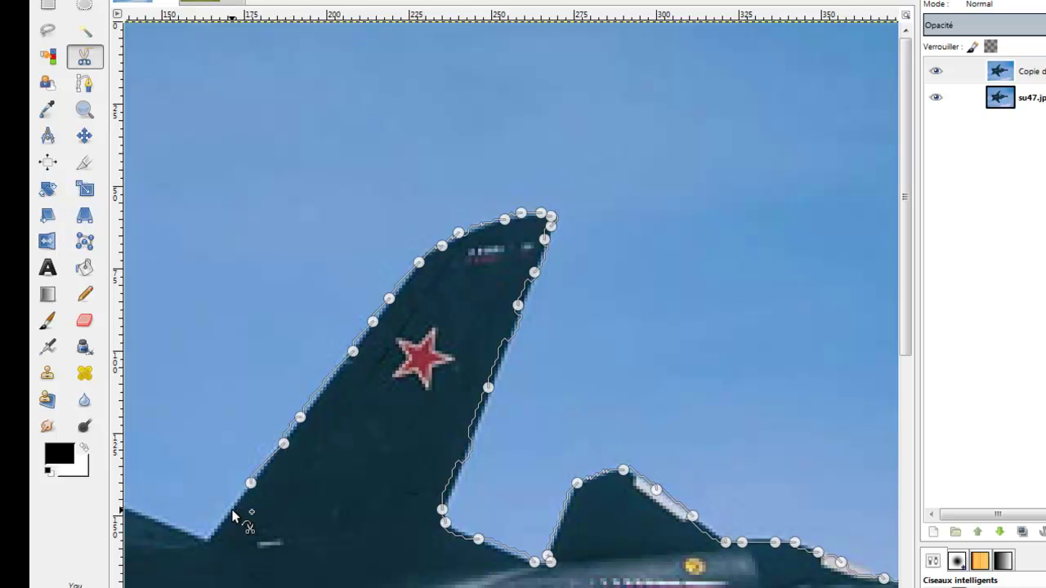
click(232, 509)
click(209, 541)
Outline the upper tail fin along its sloping edge, around its white tip and down its rear edge
click(194, 537)
scroll(195, 537, left, 10)
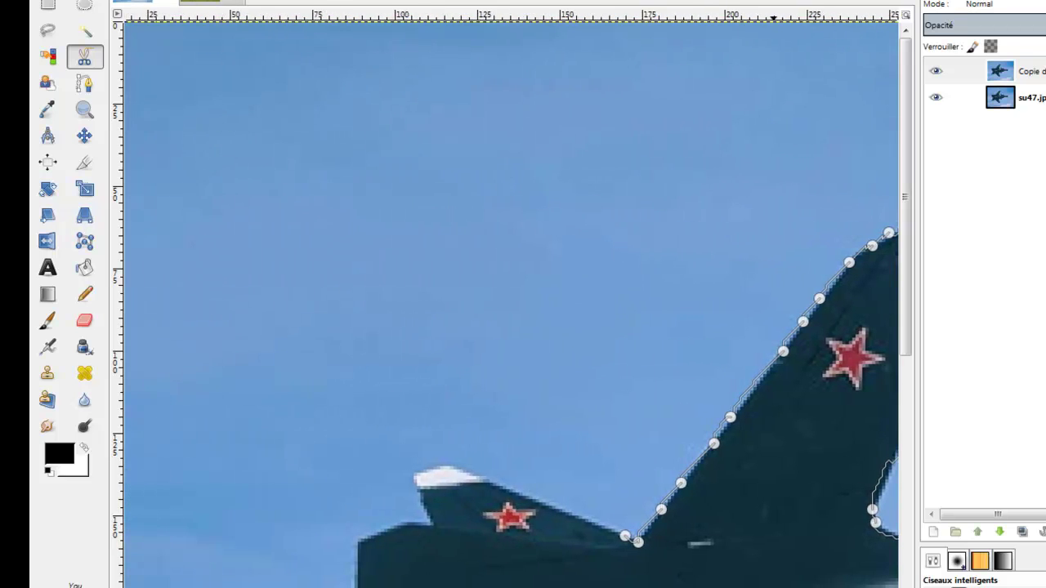
click(572, 516)
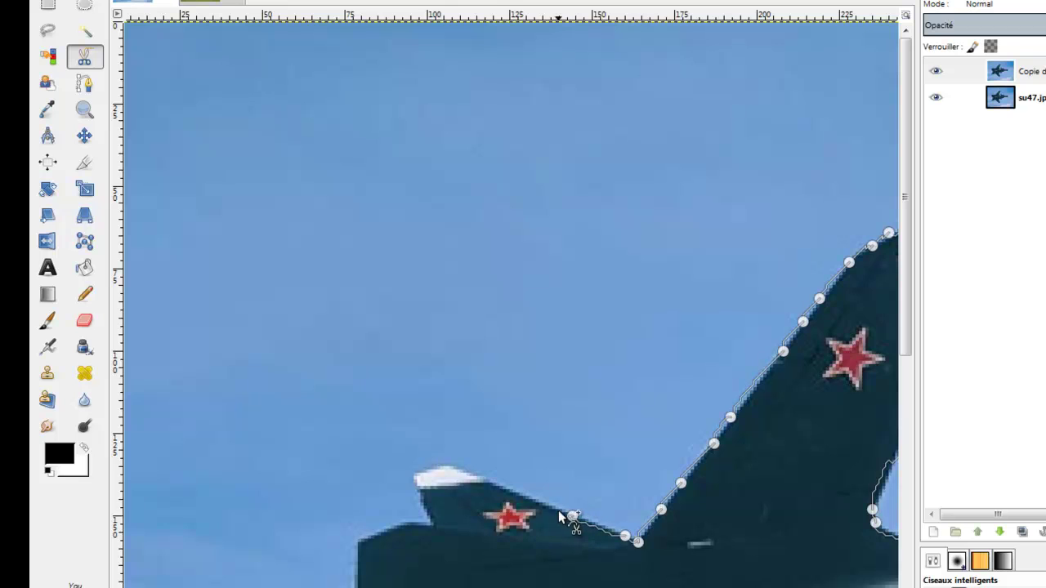
click(543, 503)
click(506, 488)
click(487, 479)
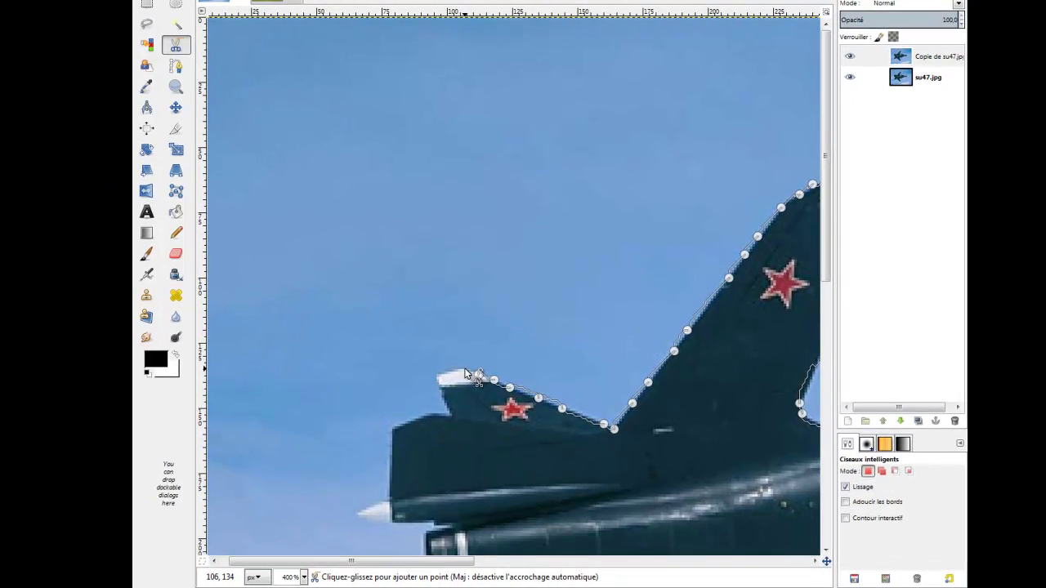
click(465, 371)
click(436, 374)
click(453, 415)
Trace the upper tailplane's outer edges and the white spike behind it, up to the first engine nozzle
click(435, 414)
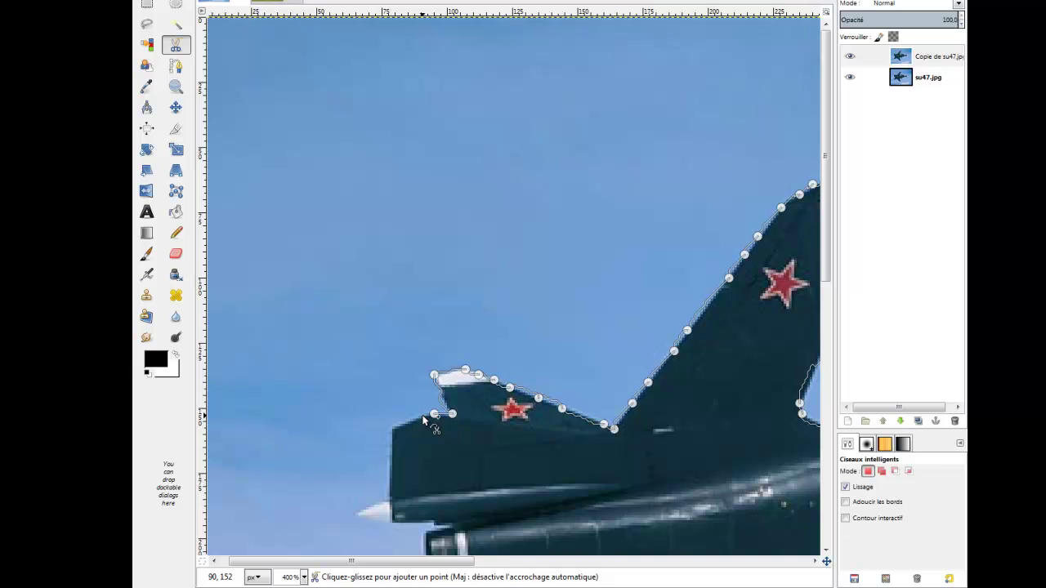
click(418, 418)
click(389, 497)
click(390, 502)
click(360, 512)
click(389, 523)
click(433, 520)
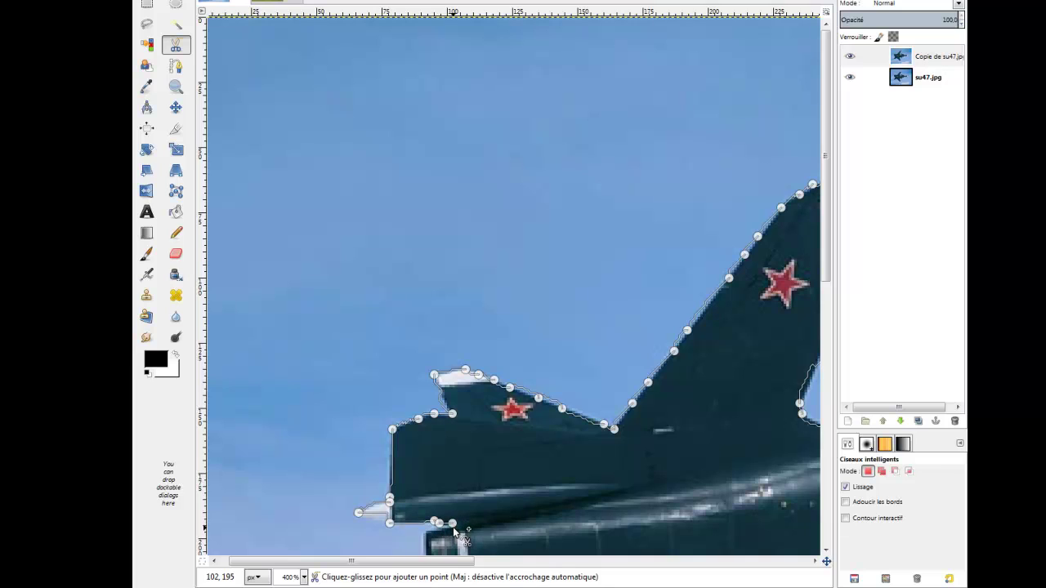
click(452, 526)
Outline the rear ends of both engine nozzles, including the notch between them
click(427, 532)
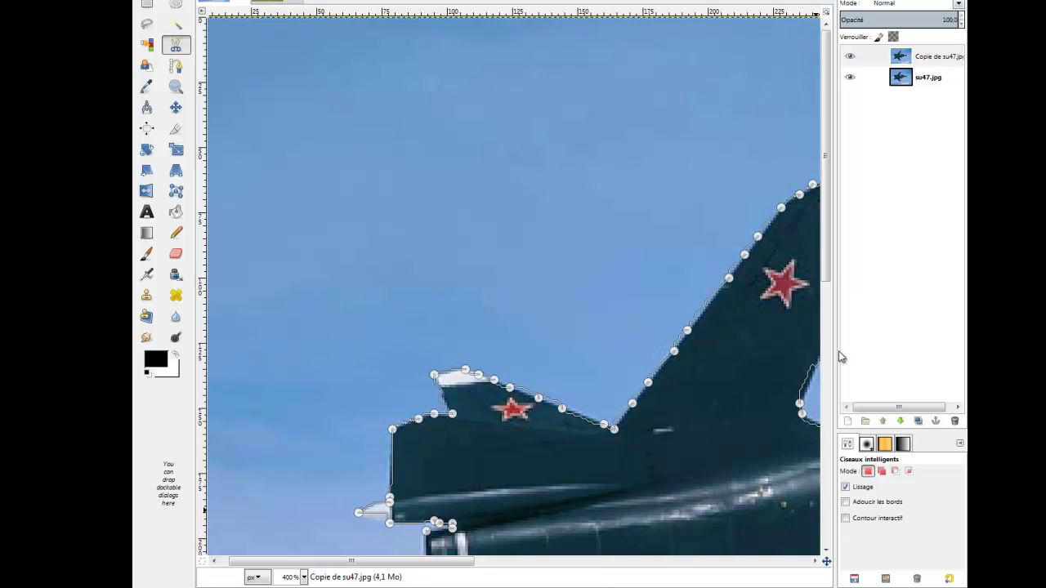
drag(830, 273, 831, 383)
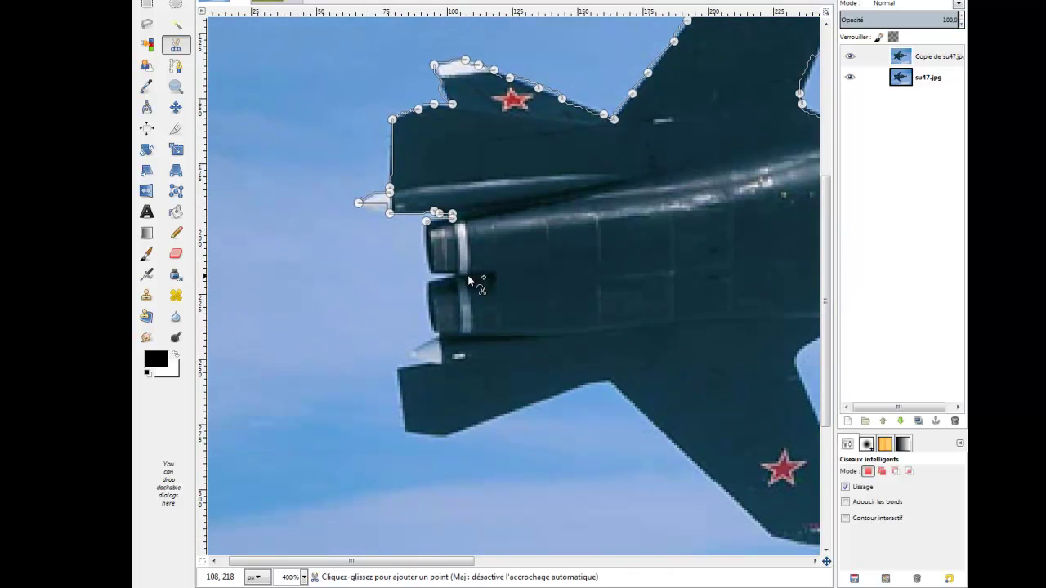
click(430, 268)
click(456, 276)
click(429, 281)
click(431, 313)
click(436, 328)
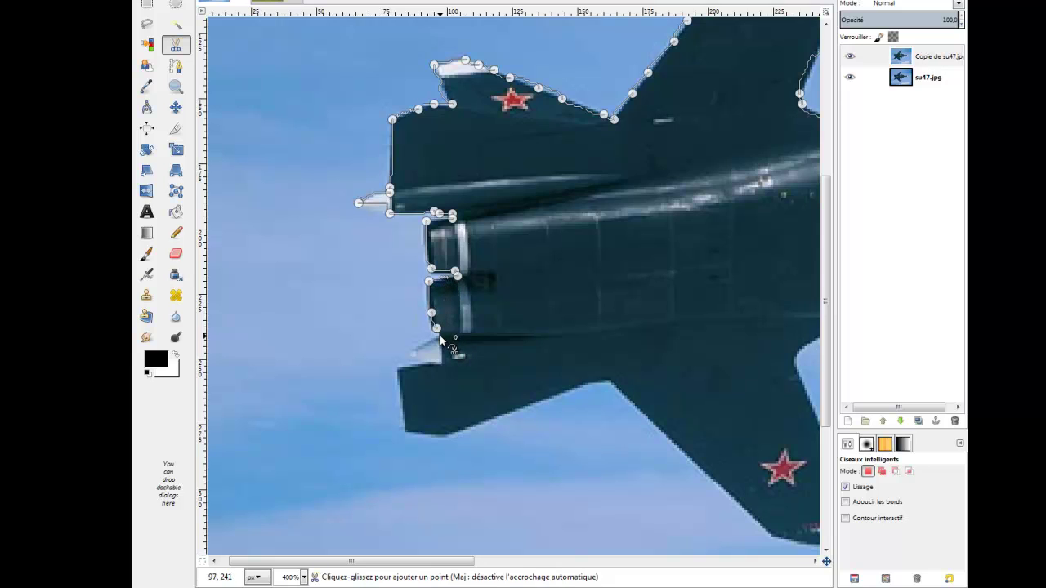
Outline the white spike below the second nozzle and the lower tailplane, up to where it meets the lower wing
click(439, 338)
click(406, 426)
click(444, 433)
click(459, 429)
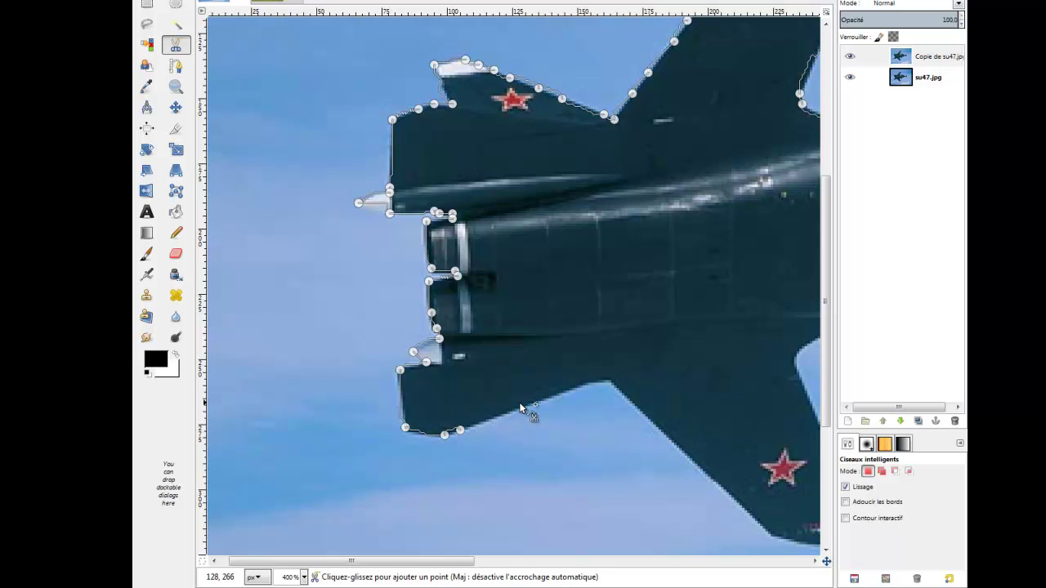
click(585, 383)
Trace the rear edge of the lower wing and the rounded edge of its tip
click(705, 469)
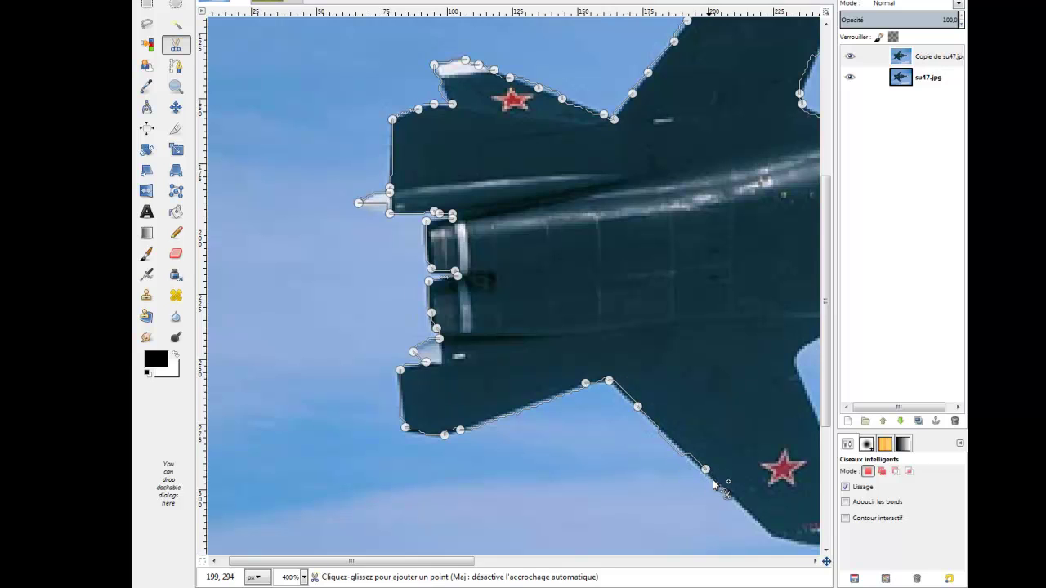
click(751, 517)
click(773, 534)
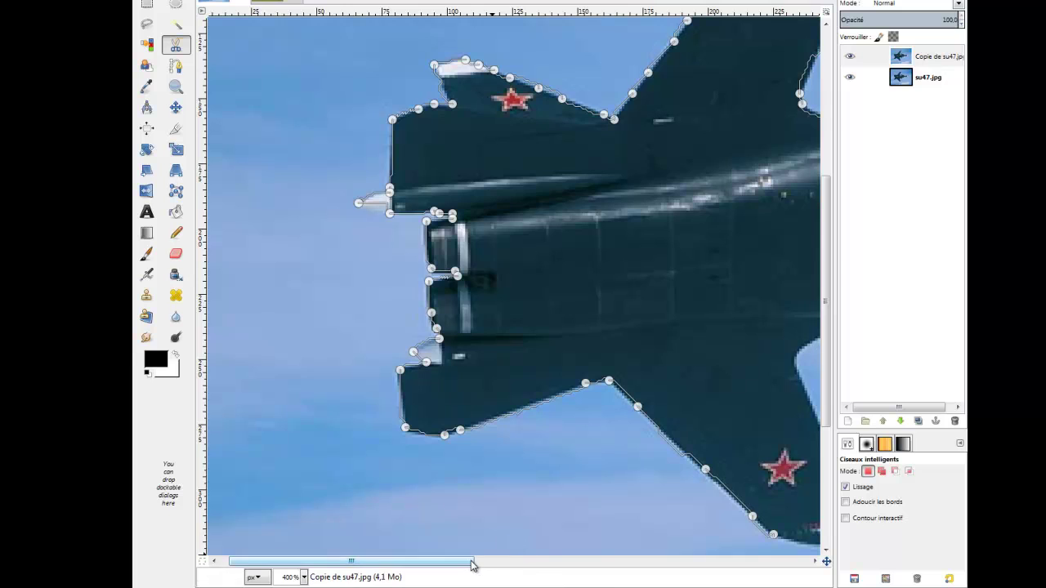
drag(472, 564, 540, 563)
drag(827, 412, 831, 472)
click(622, 408)
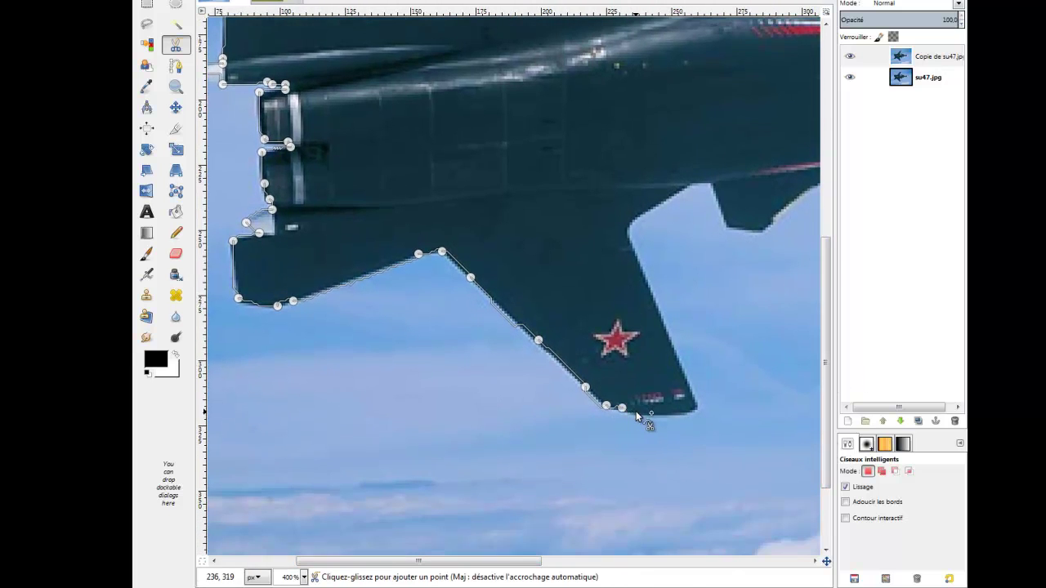
click(636, 413)
click(651, 415)
click(685, 413)
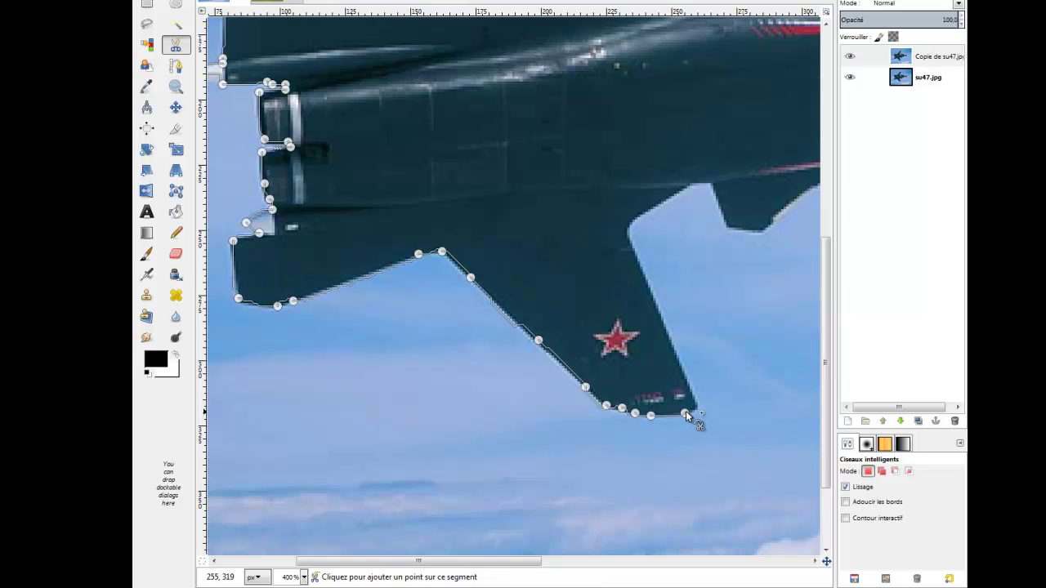
Trace the lower wing's front edge from the tip to its root, continuing along the fuselage toward the lower canard
click(678, 358)
click(655, 300)
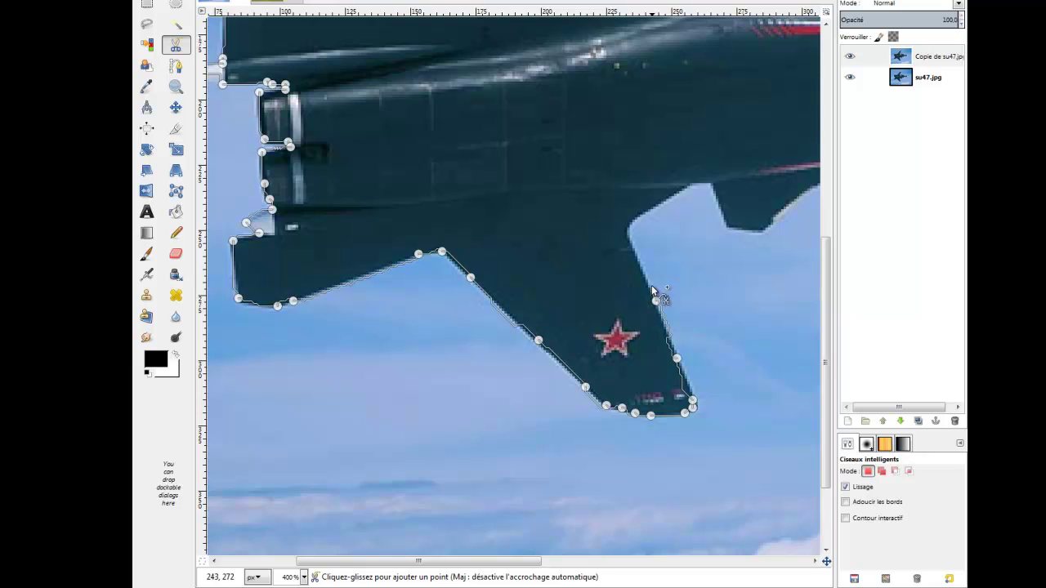
click(636, 260)
click(627, 235)
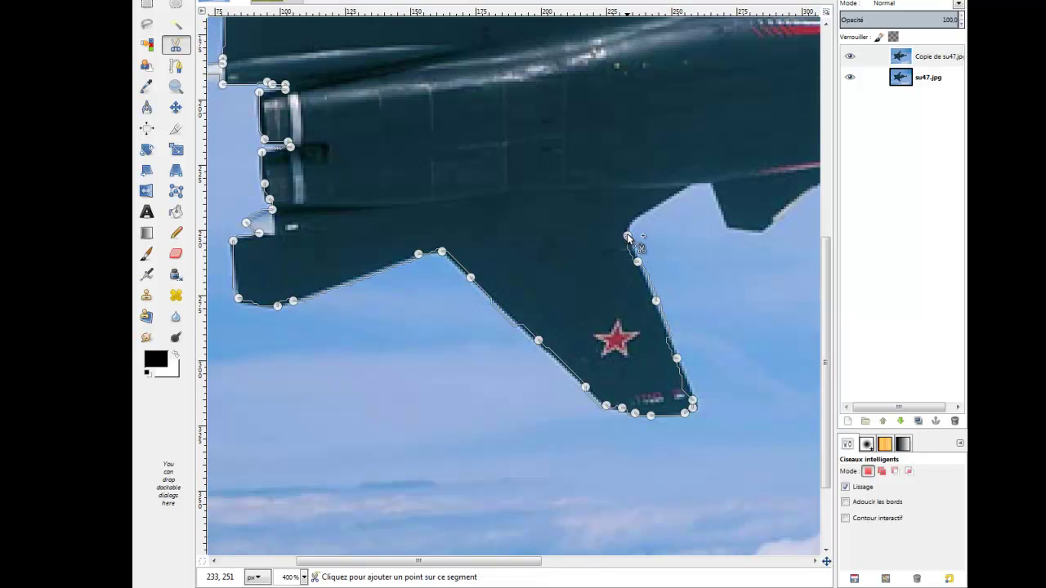
click(689, 184)
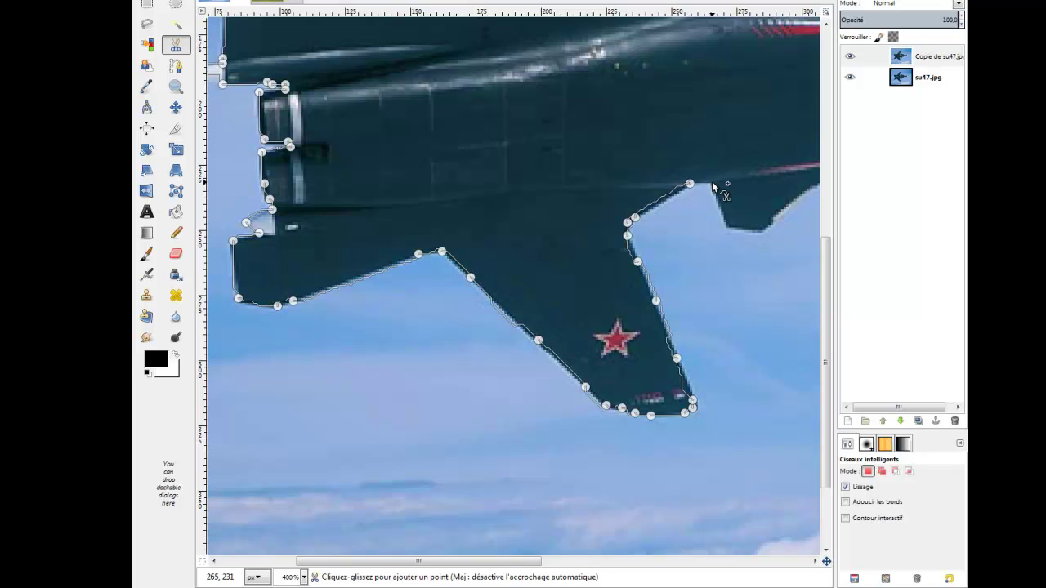
Outline the lower canard's rear edge and tip, and start up its front edge
click(712, 184)
click(729, 224)
click(764, 231)
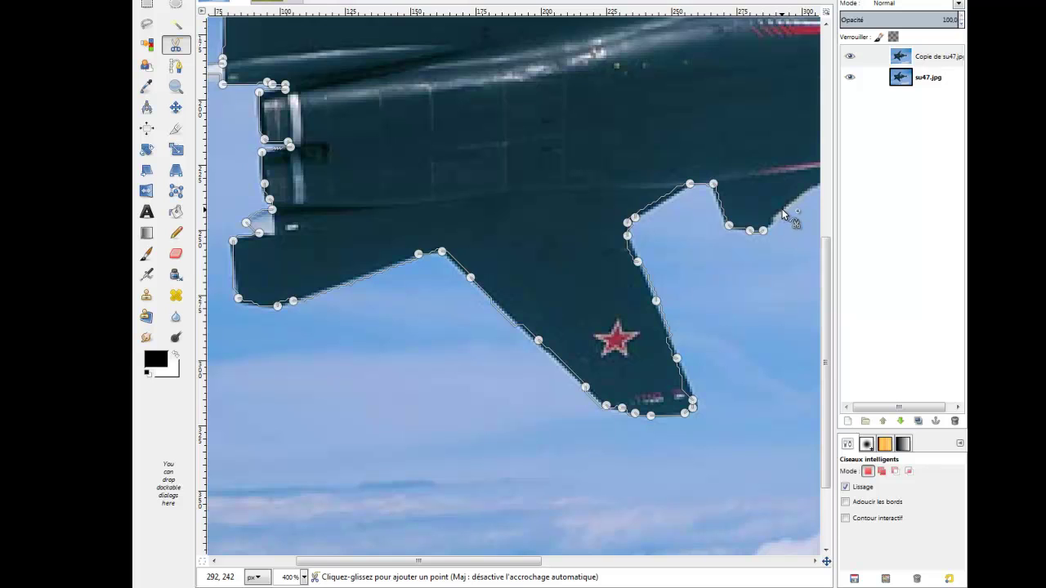
click(781, 212)
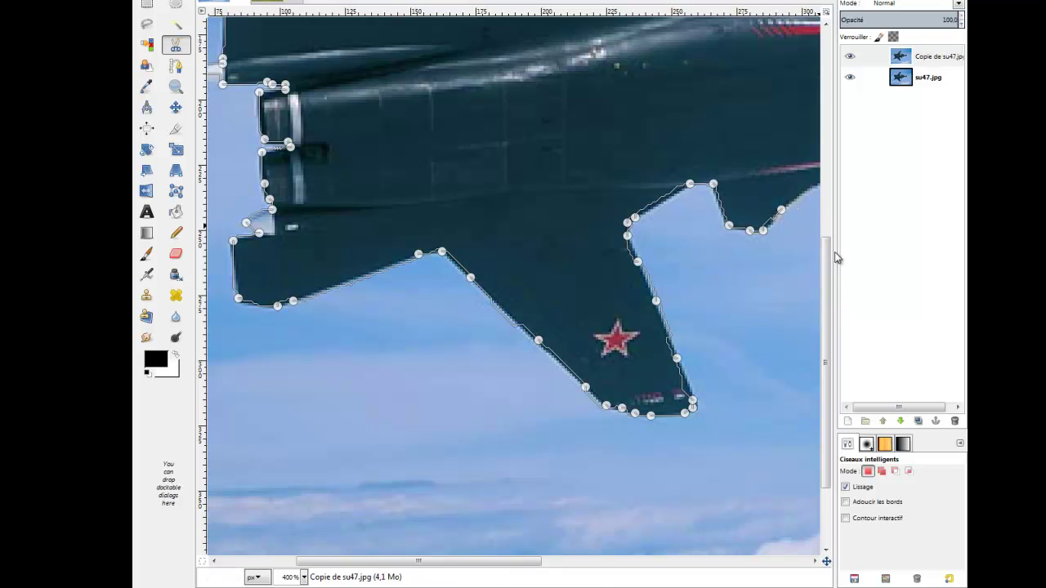
Trace the rest of the lower canard's front edge and the stepped body edge ahead of it, up to the forward fuselage
scroll(831, 257, up, 2)
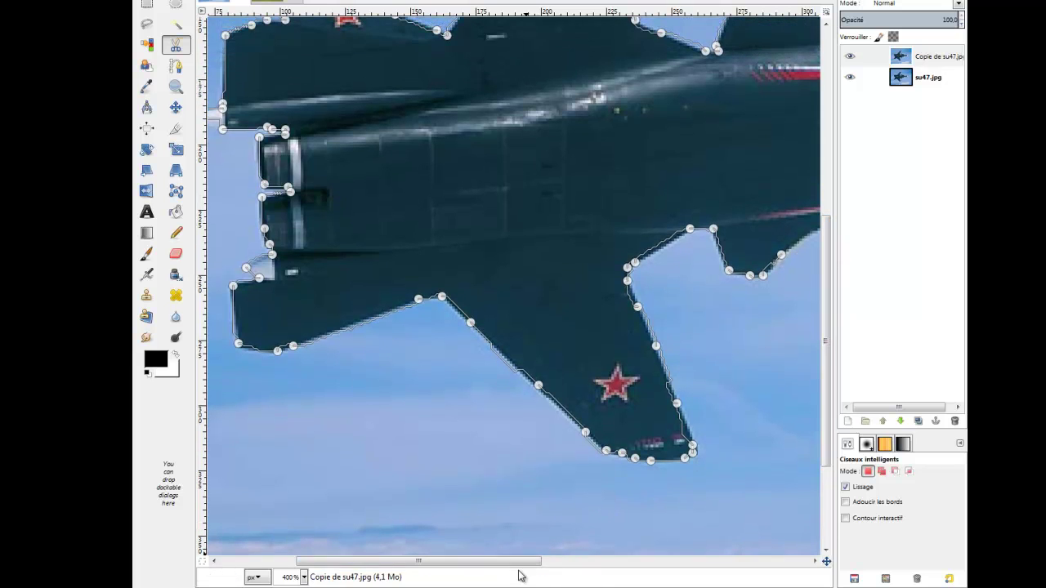
drag(520, 561, 645, 563)
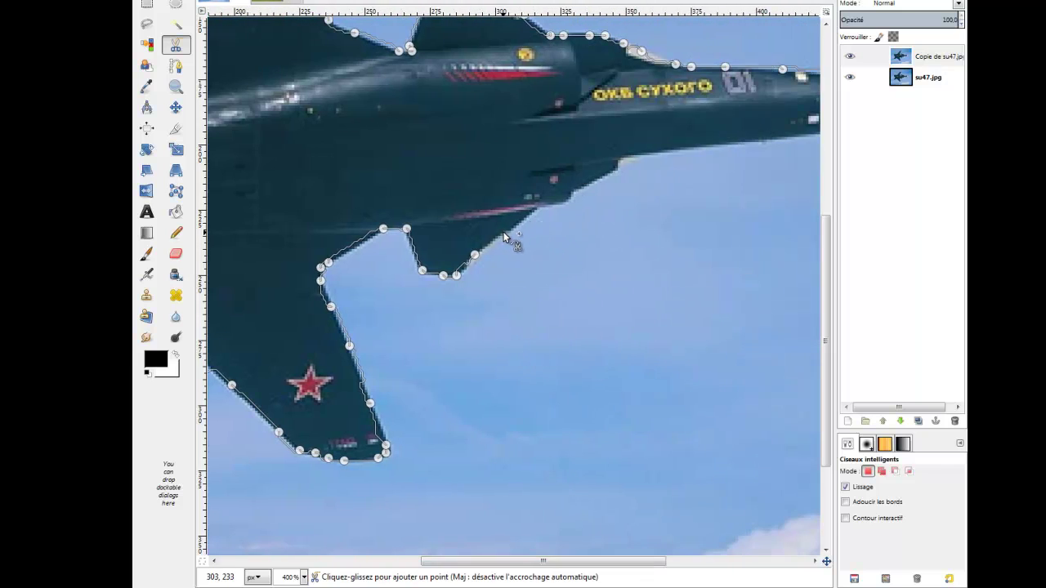
click(537, 206)
click(613, 170)
click(626, 154)
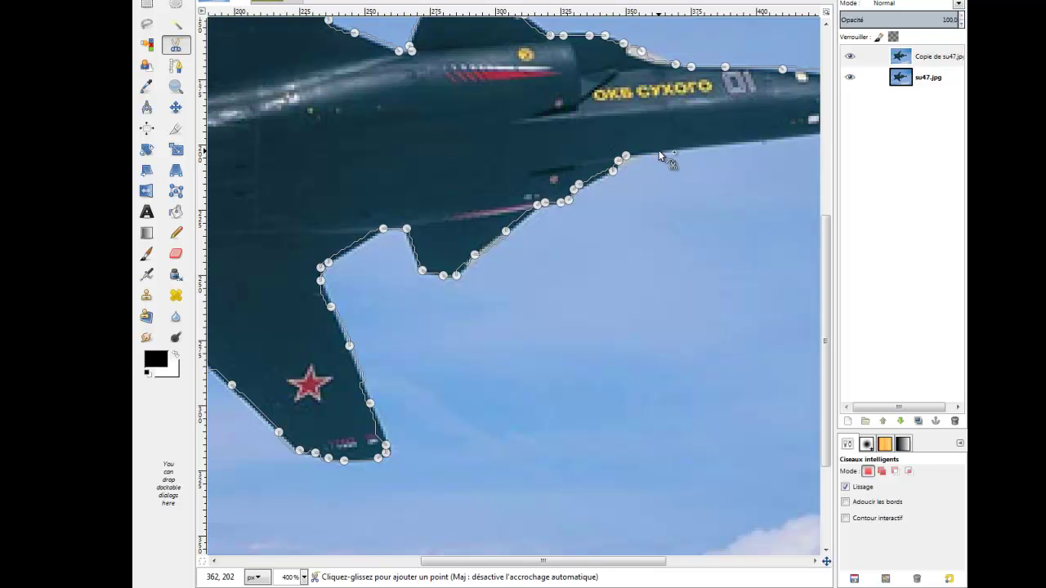
click(657, 150)
Trace the lower edge of the forward fuselage and white nose cone, closing the outline at its starting point on the nose
drag(531, 562, 609, 562)
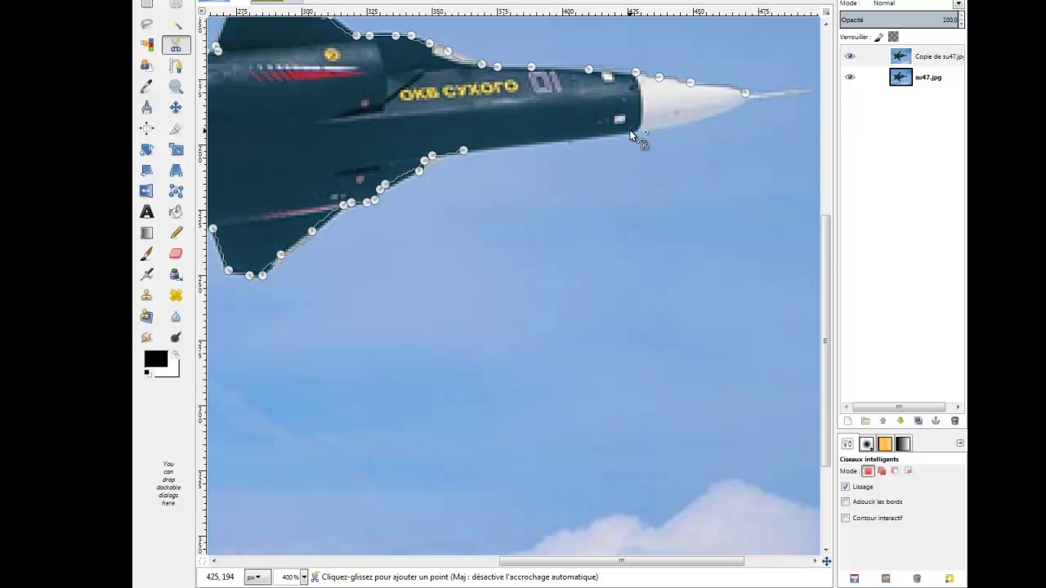
click(631, 131)
click(645, 128)
click(695, 122)
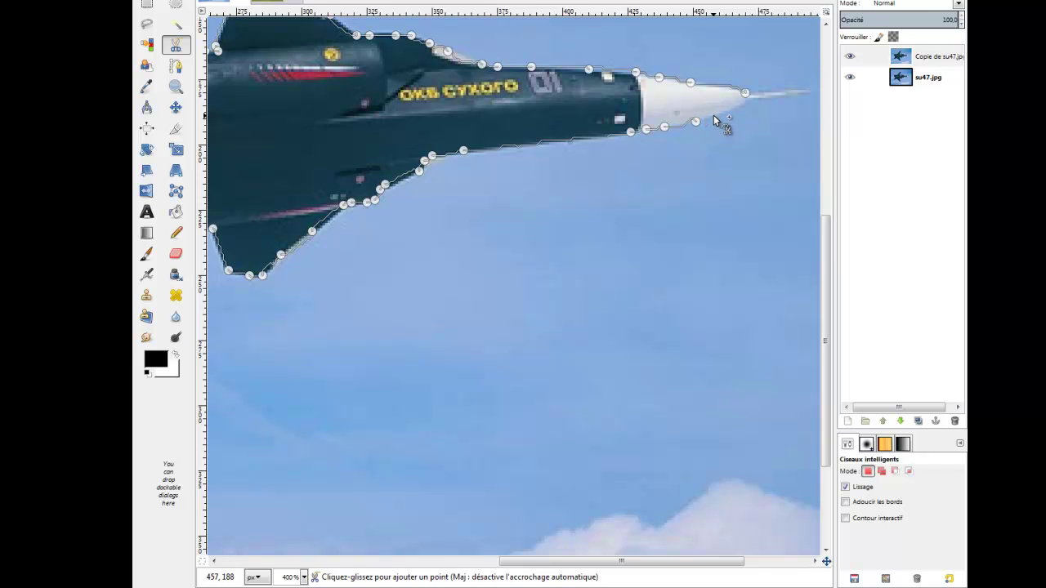
click(714, 117)
click(726, 109)
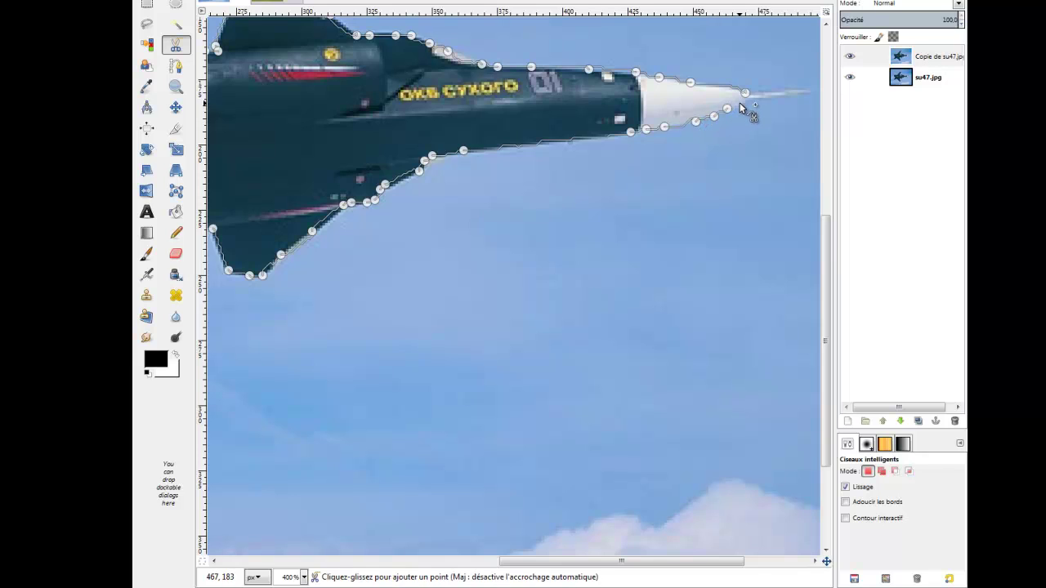
click(740, 103)
click(745, 93)
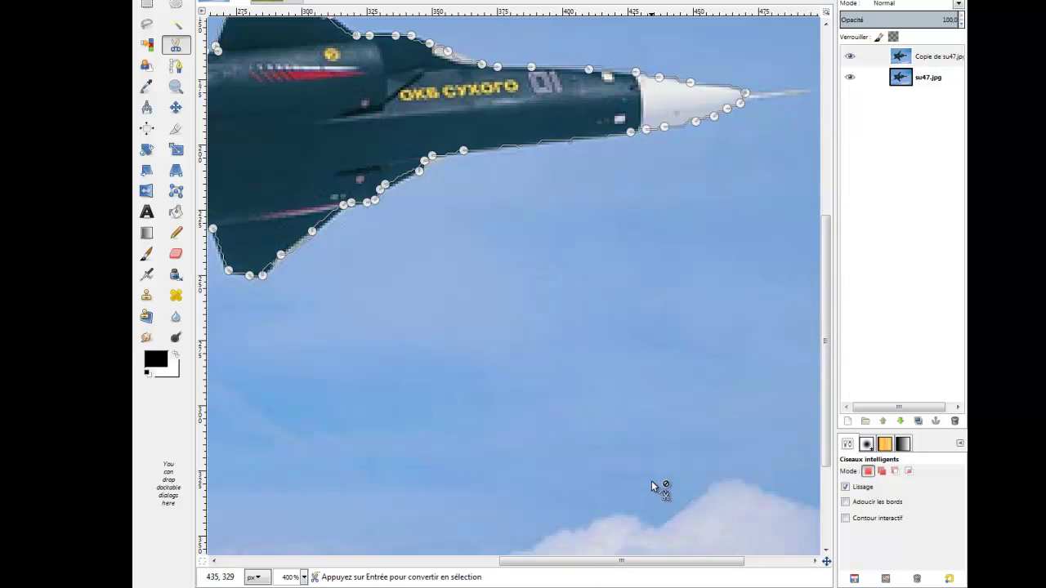
Convert the closed outline around the whole jet into a selection
scroll(640, 479, down, 2)
scroll(641, 479, down, 1)
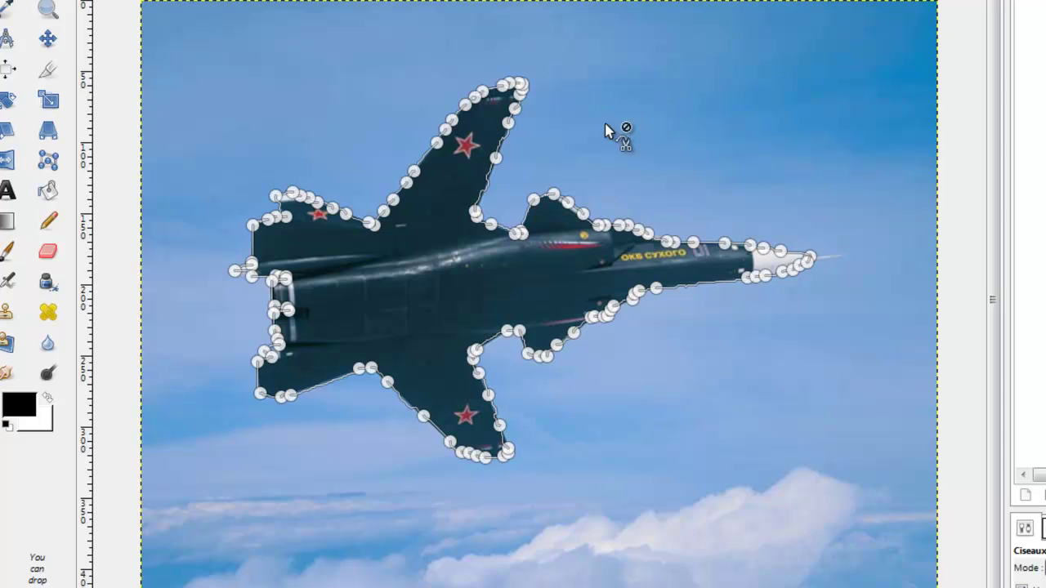
click(422, 291)
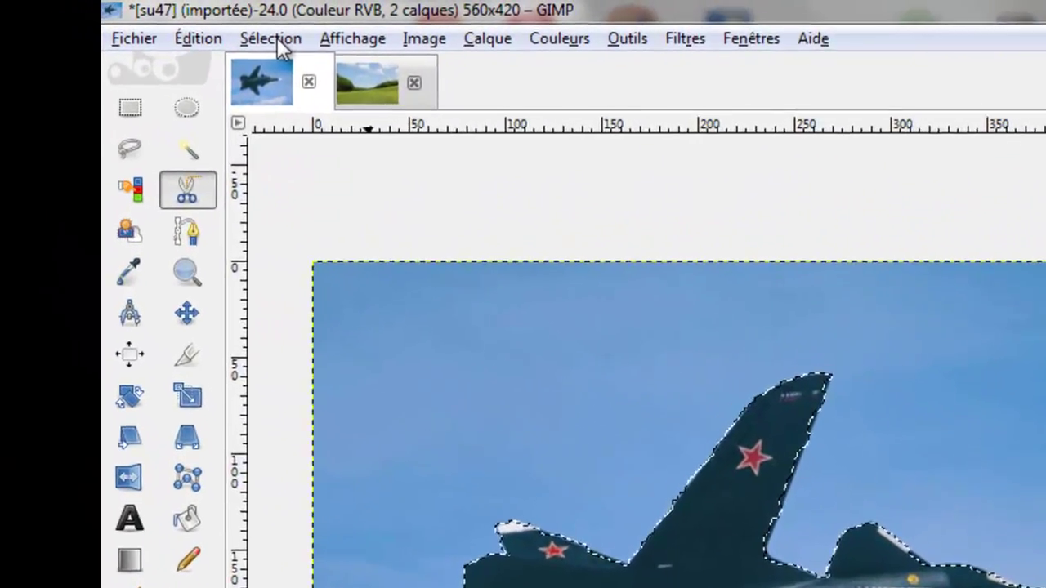
Invert the selection to delete the sky around the jet on the Copie de su47.jpg layer, and hide the su47.jpg layer
click(277, 38)
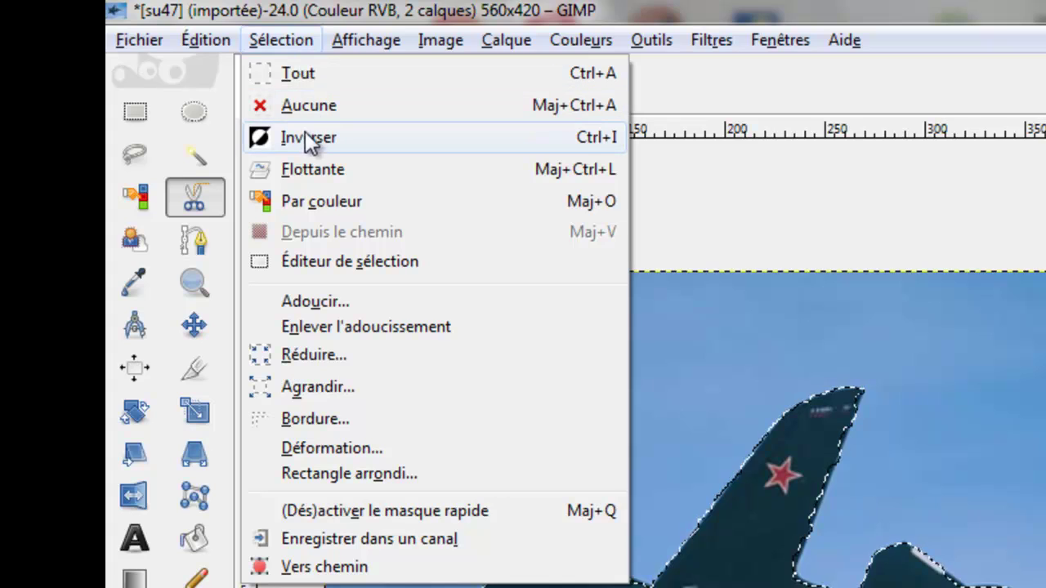
click(309, 137)
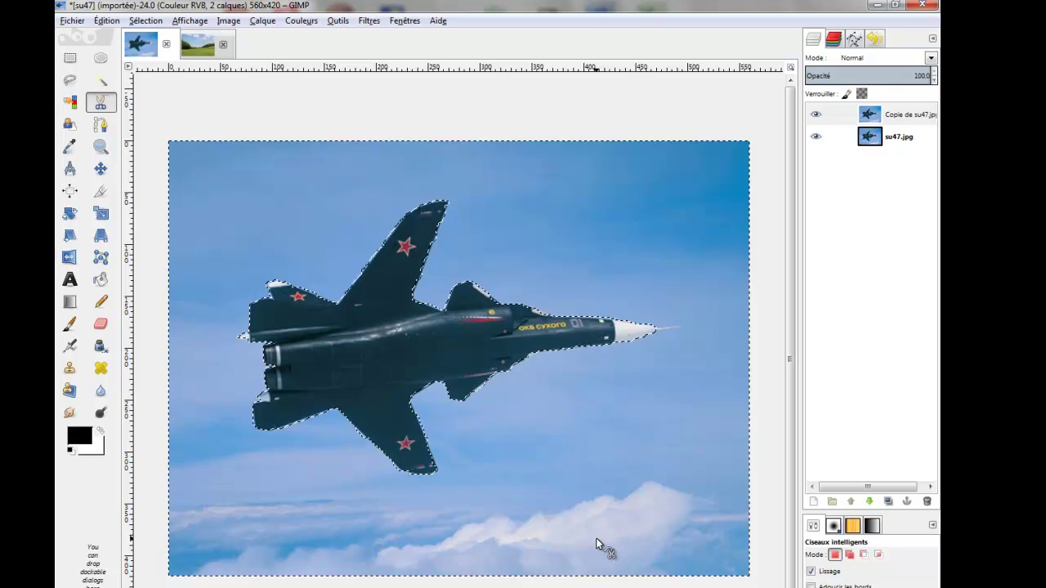
key(Delete)
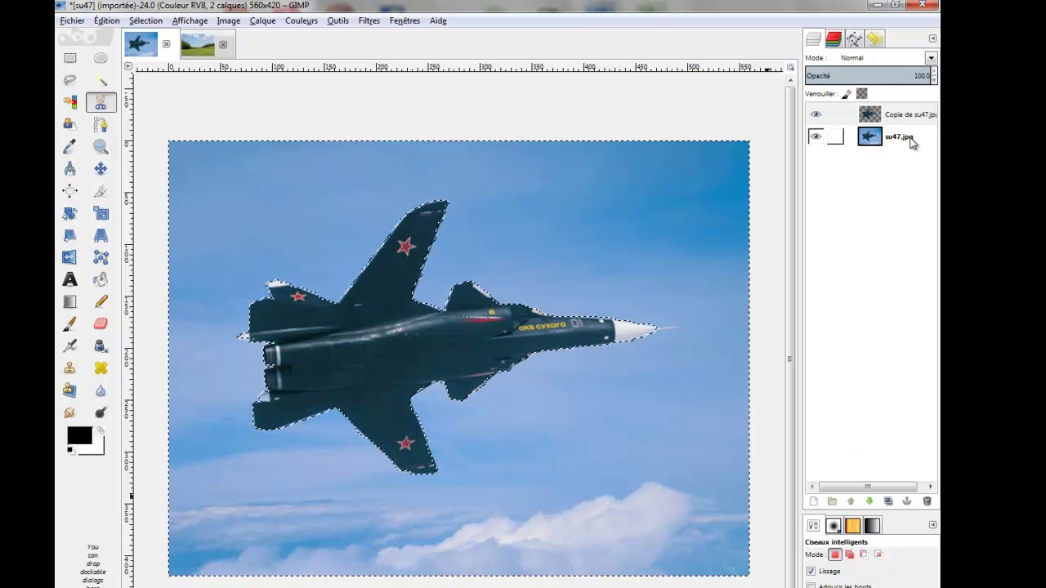
click(815, 139)
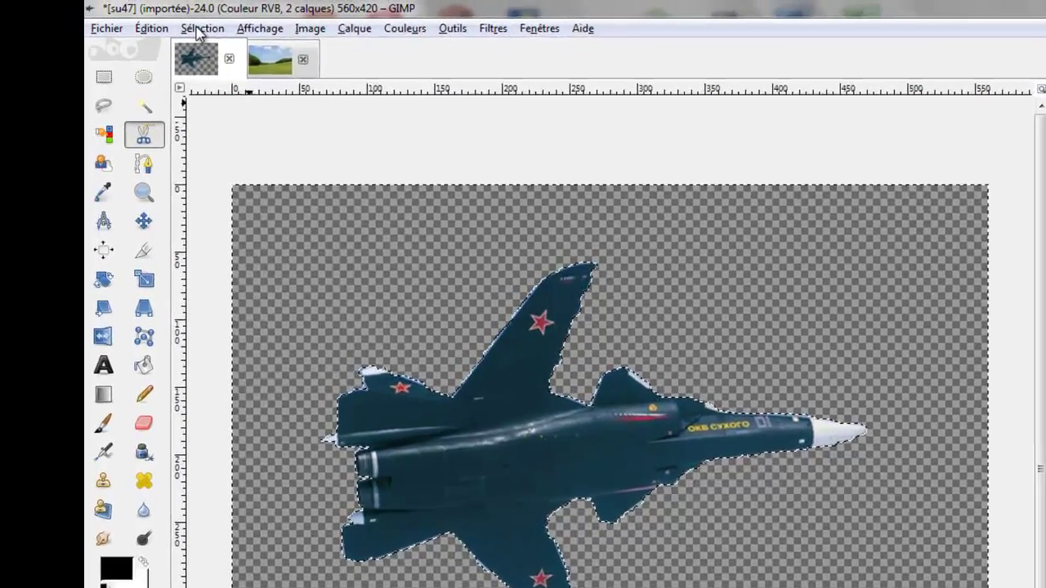
Invert the selection back to the jet and copy the jet from the Copie de su47.jpg layer
click(146, 20)
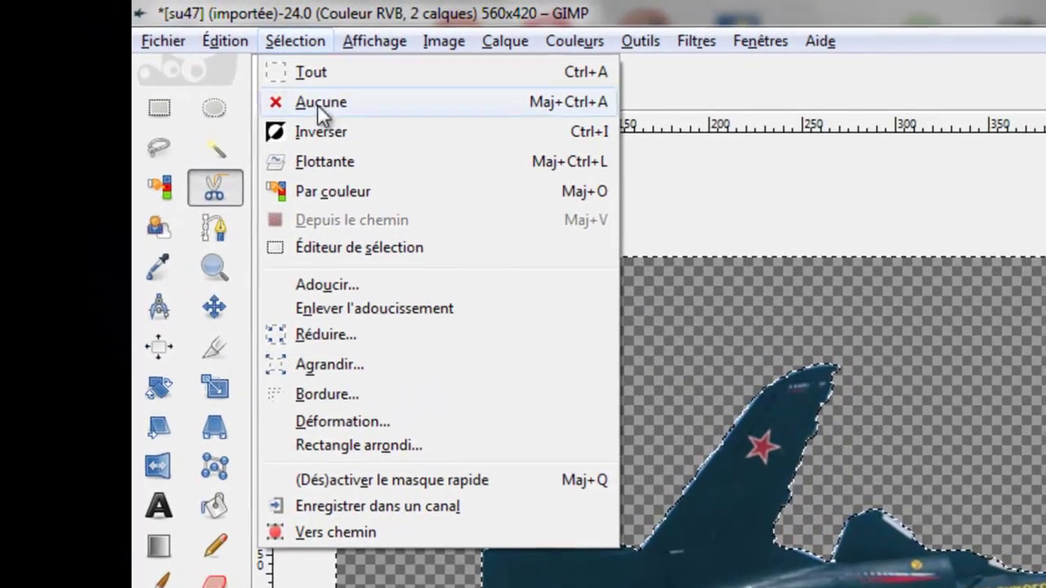
click(330, 130)
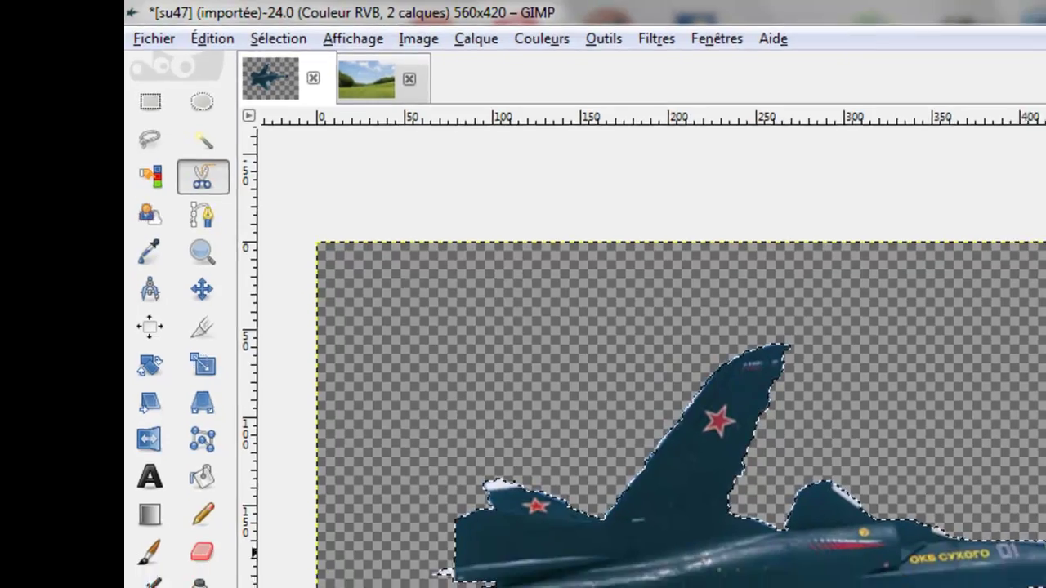
click(212, 38)
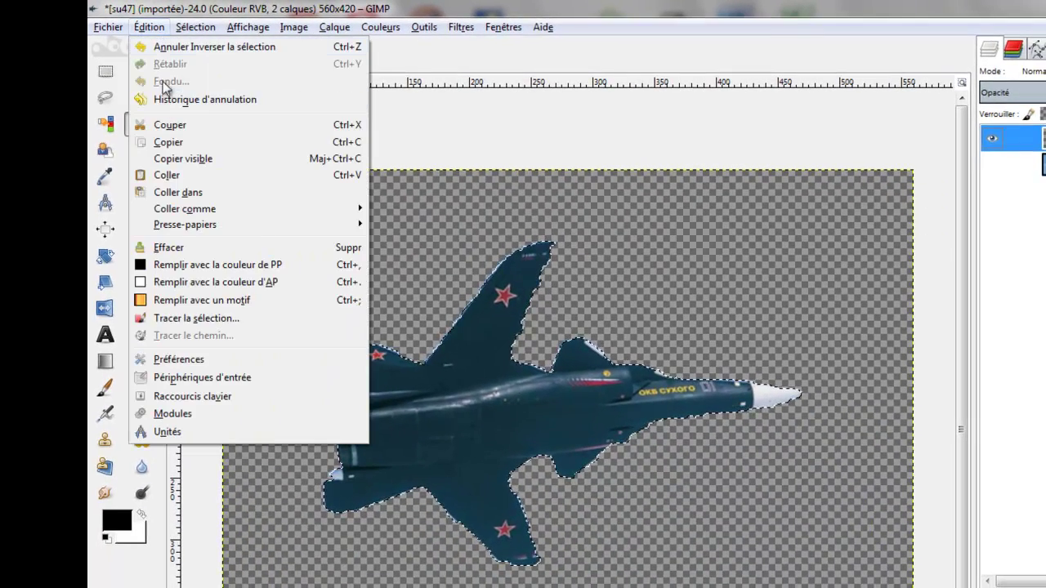
click(170, 143)
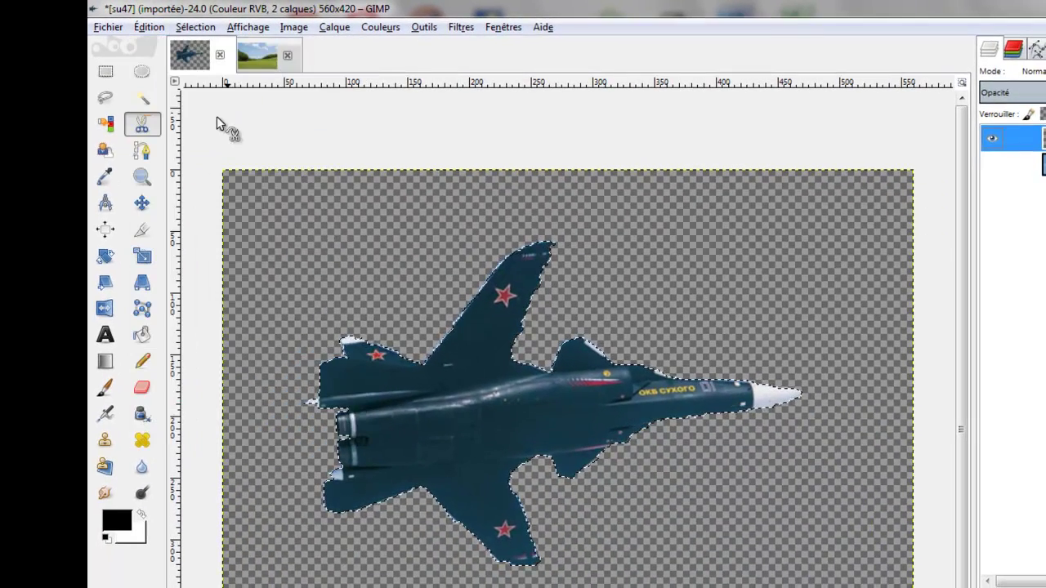
Paste the jet as a new layer into the paysage 2 image and move it into the open sky between the clouds
click(263, 62)
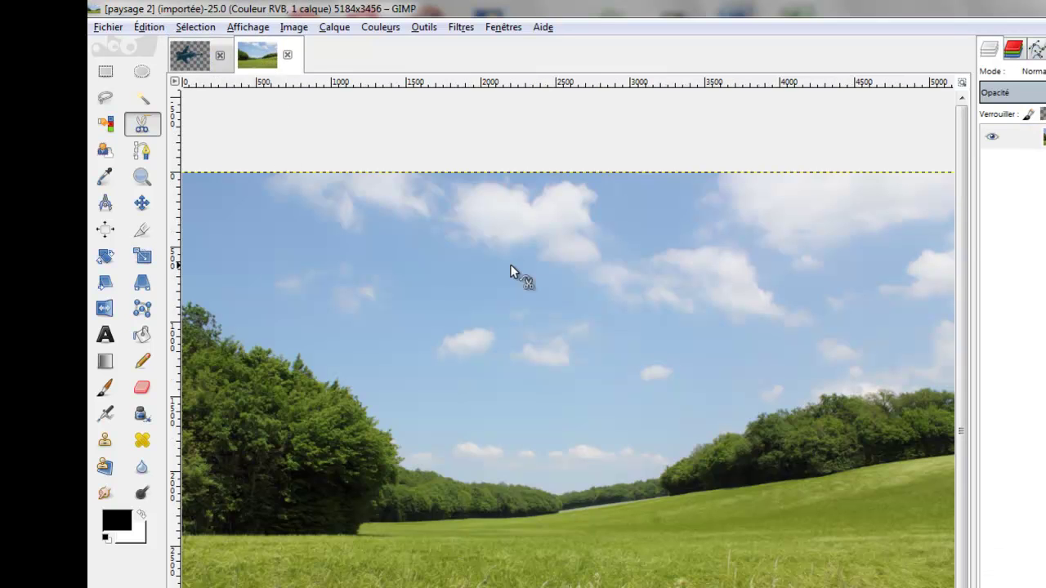
click(148, 27)
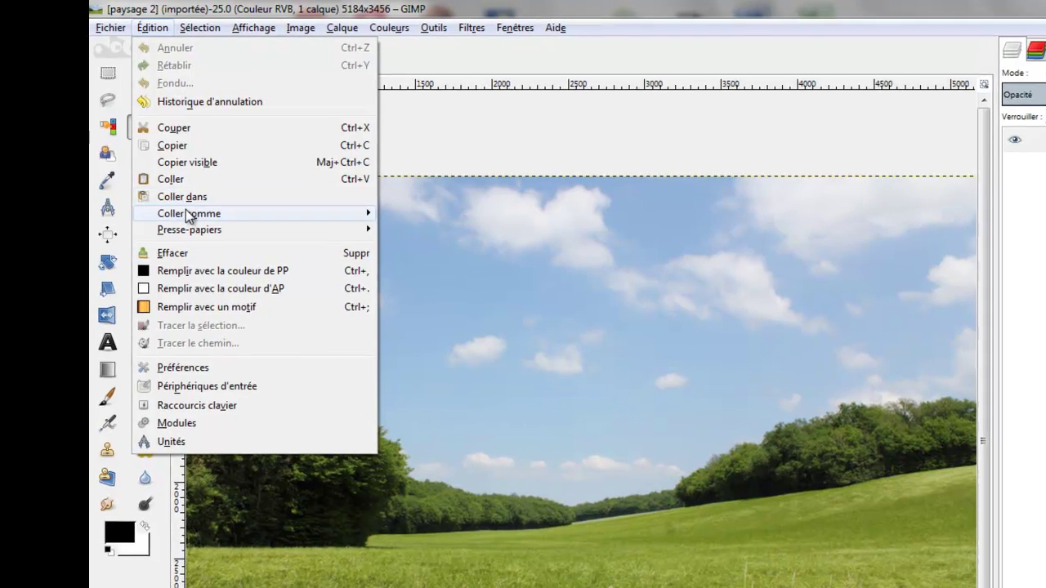
mouse_move(184, 209)
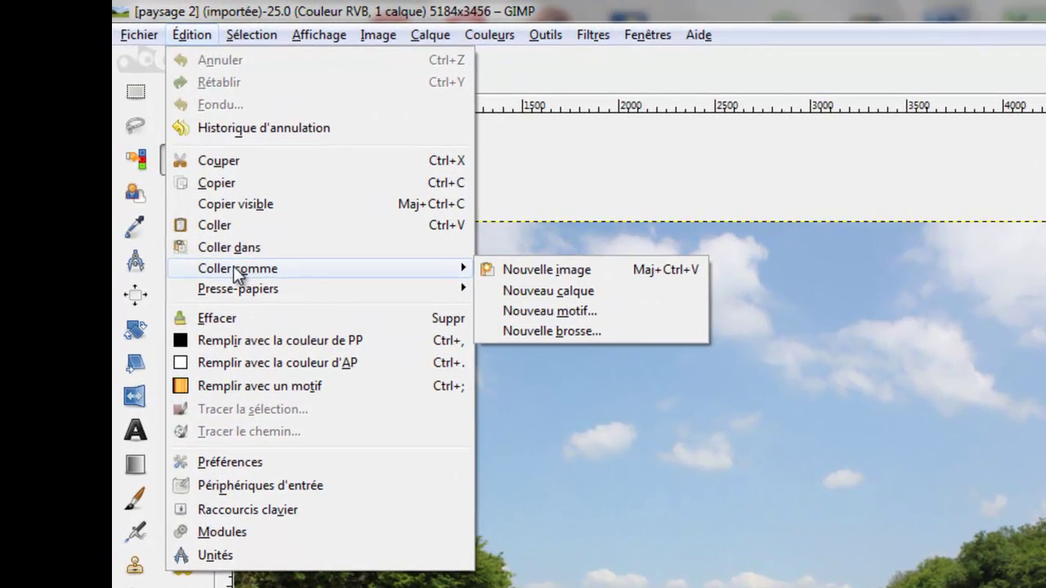
click(566, 293)
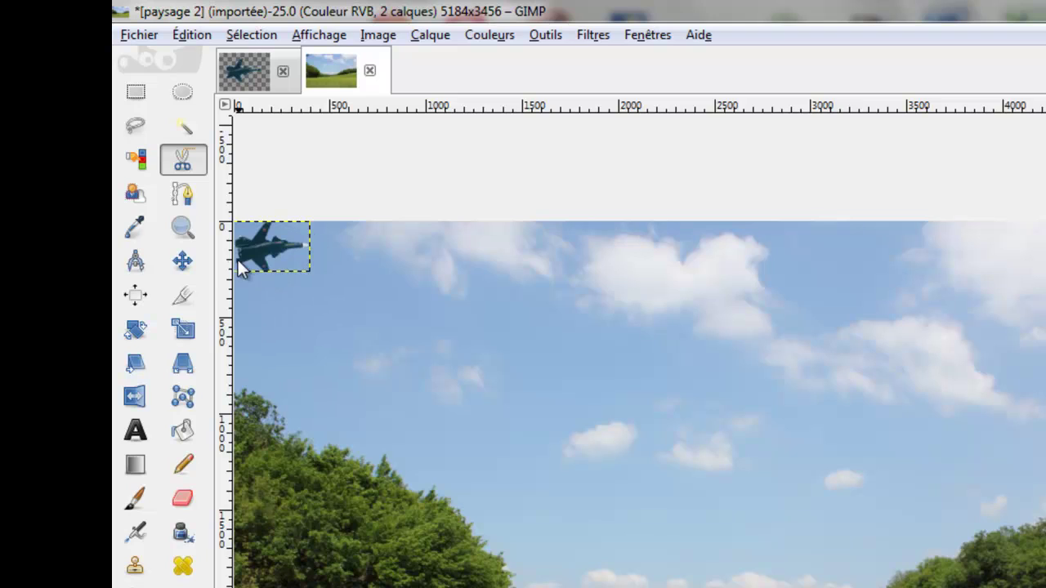
click(181, 262)
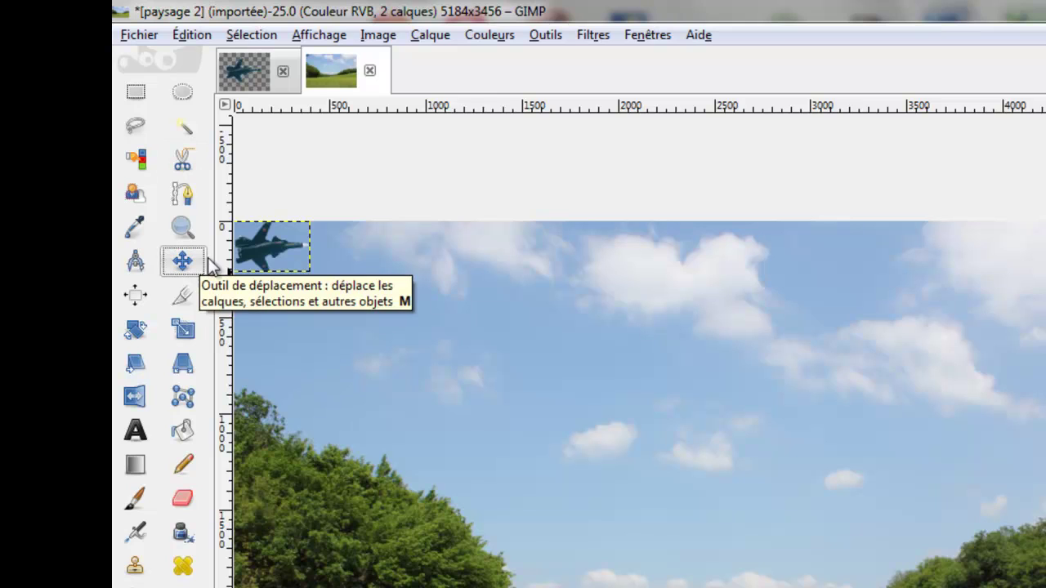
drag(264, 244, 692, 381)
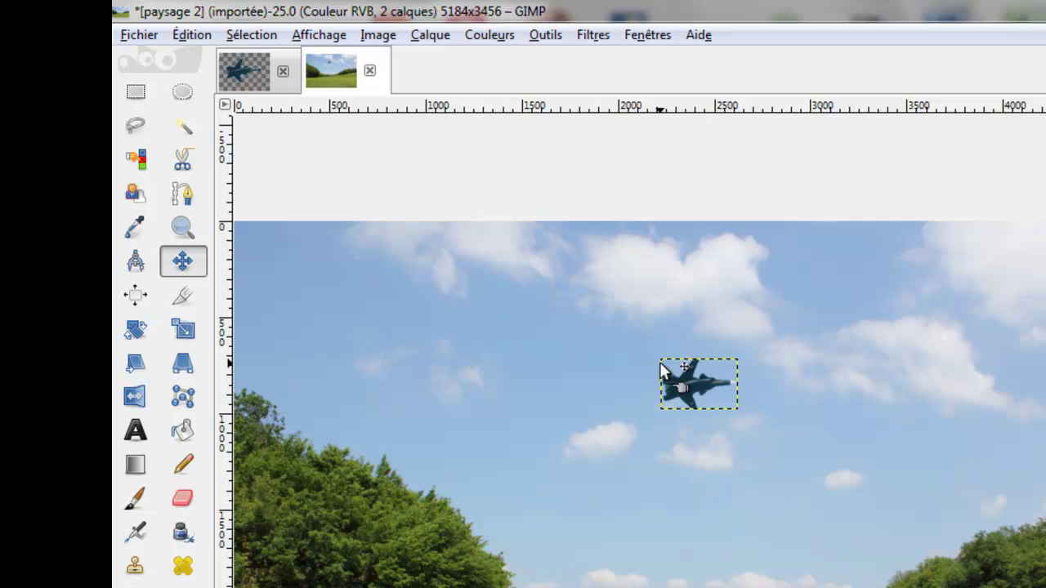
Start scaling the pasted jet layer in the landscape and move the scaling dialog clear of the jet
click(188, 332)
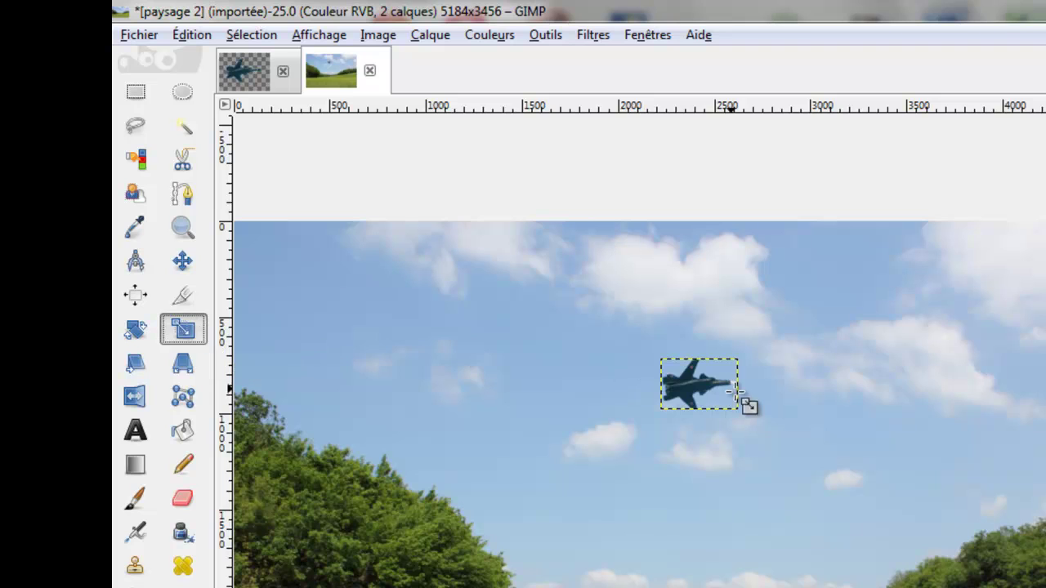
click(696, 386)
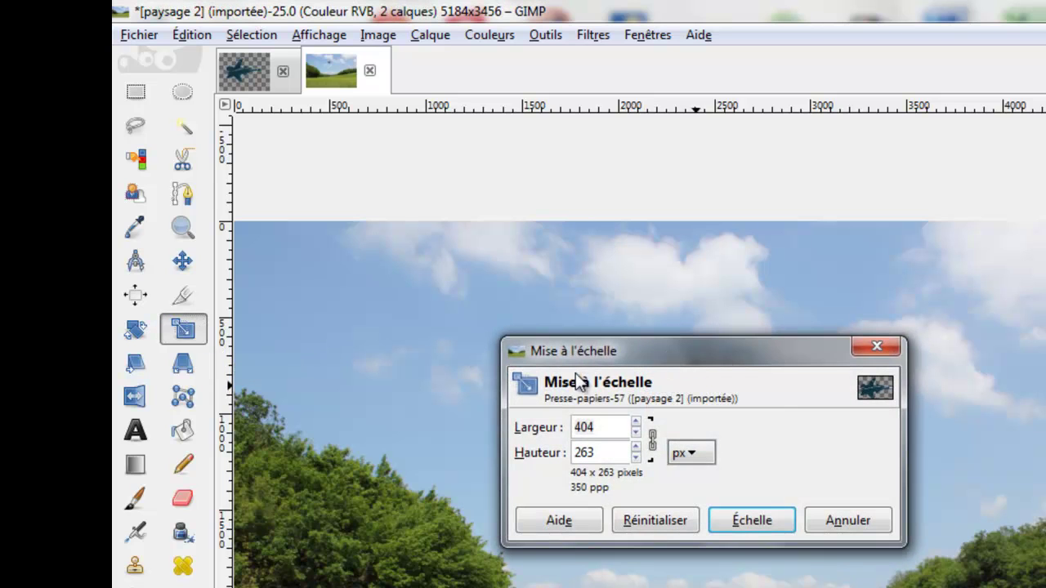
drag(619, 357, 963, 244)
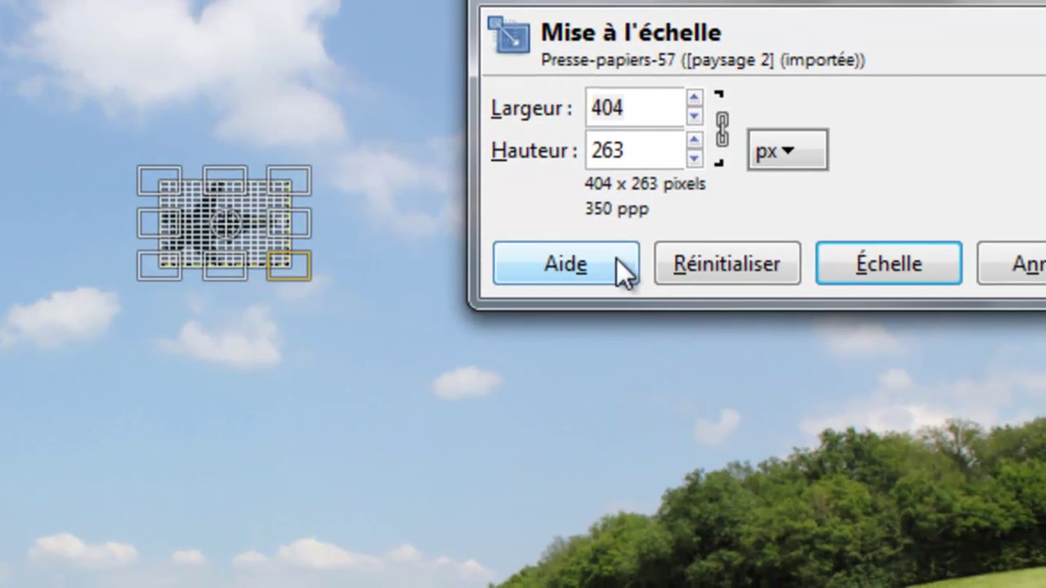
Try stretching the jet to 553 x 214 px with width and height unlinked, and reset it with the proportions linked again
click(721, 129)
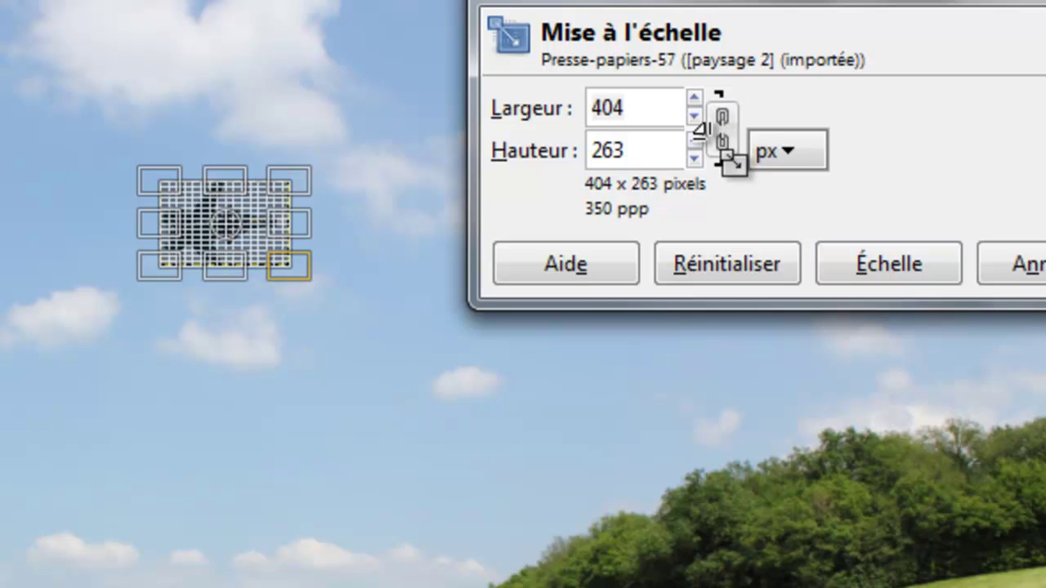
drag(296, 267, 346, 252)
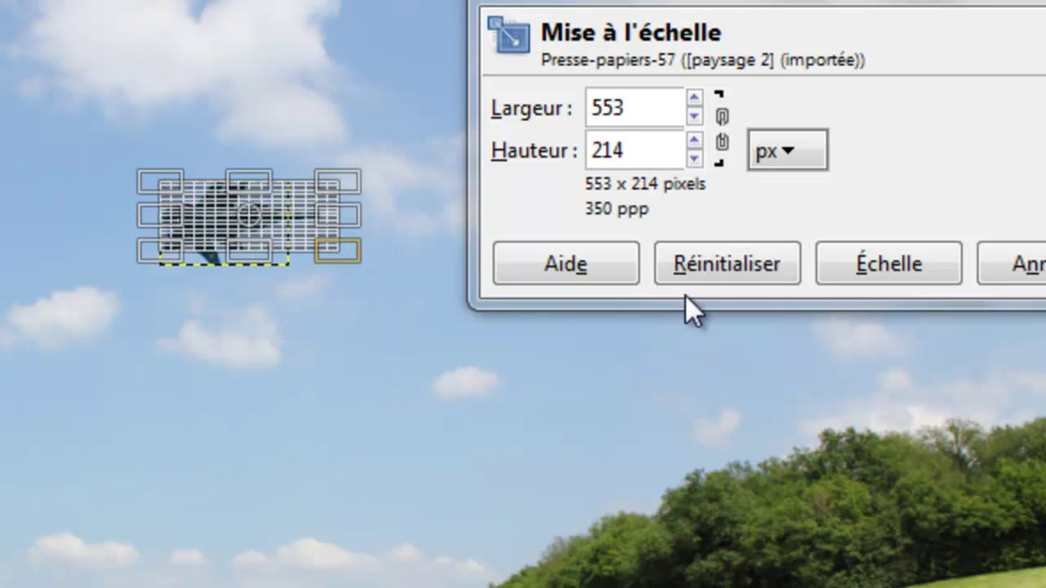
click(721, 268)
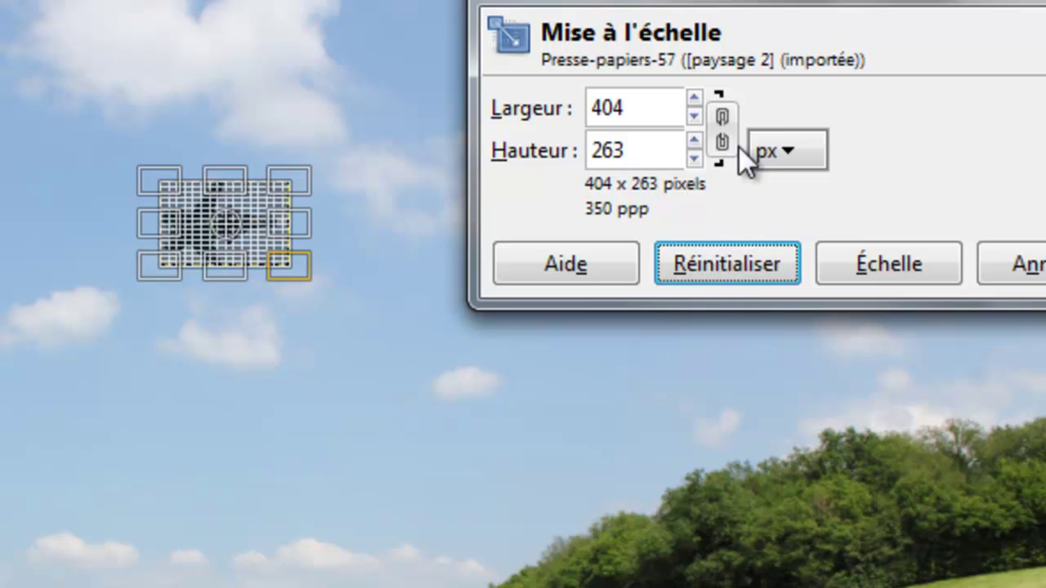
click(724, 133)
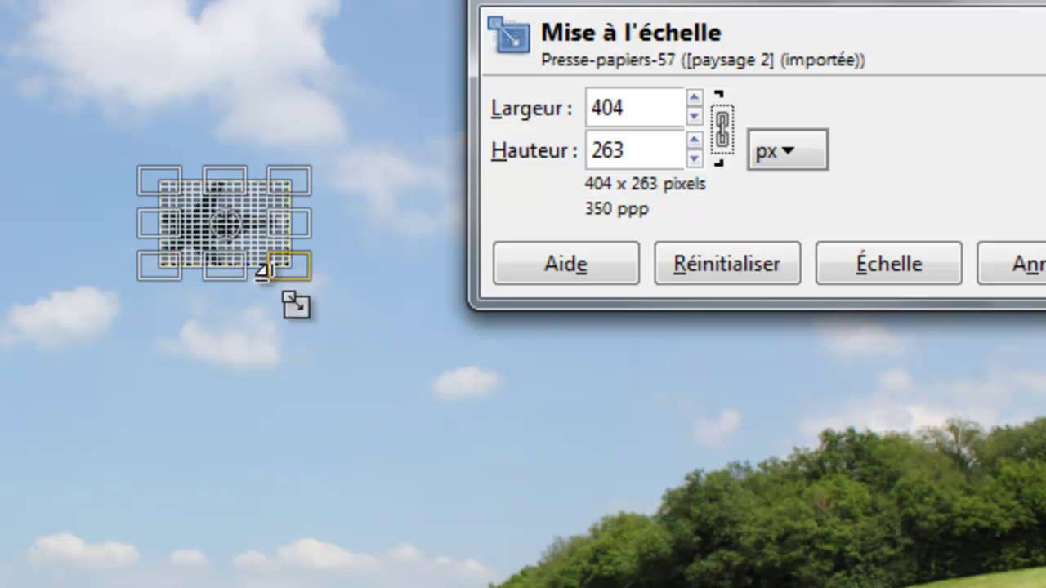
Scale the jet layer proportionally to 683 x 445 px
mouse_move(228, 273)
mouse_down()
mouse_move(237, 256)
mouse_move(237, 265)
mouse_up()
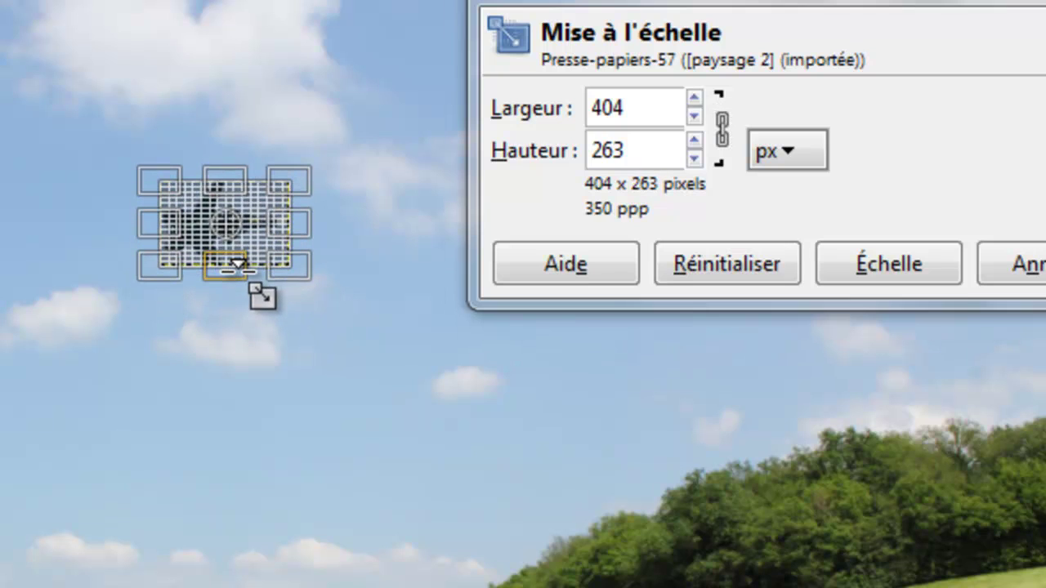
click(711, 259)
drag(281, 266, 341, 325)
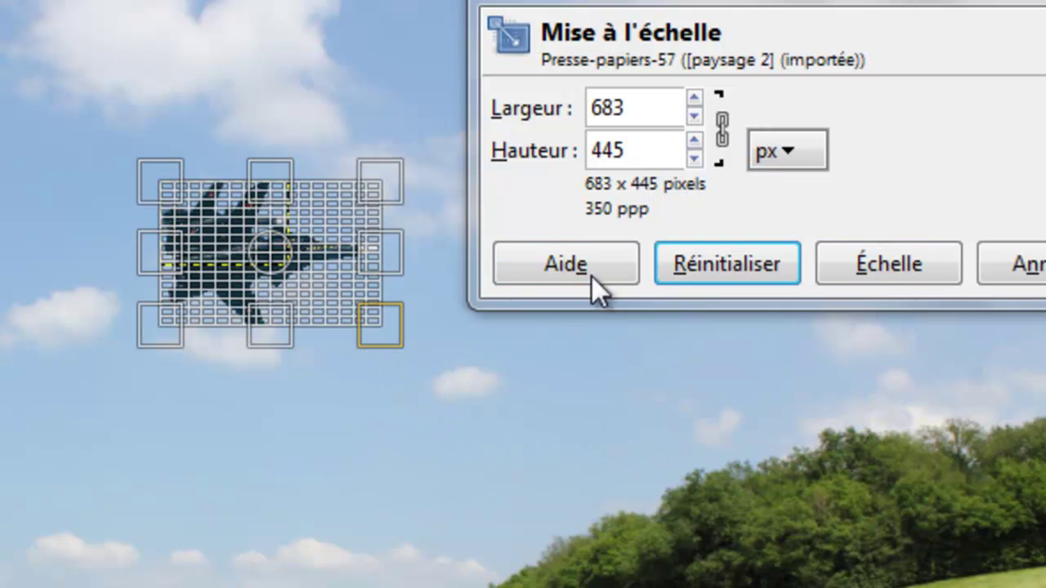
click(909, 273)
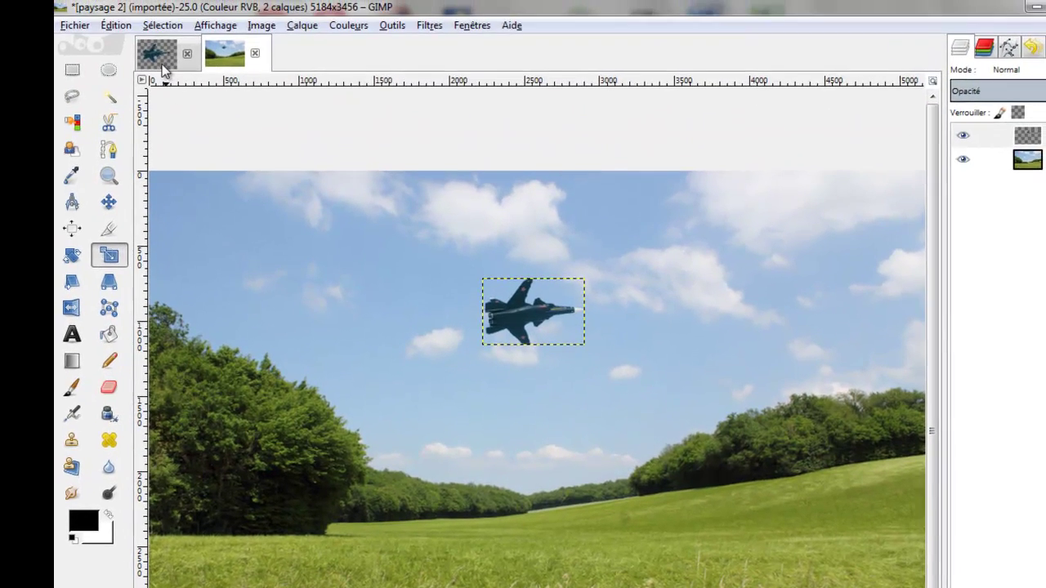
Paste the copied jet again as a new layer and move it into the sky behind the tail of the larger jet
click(115, 26)
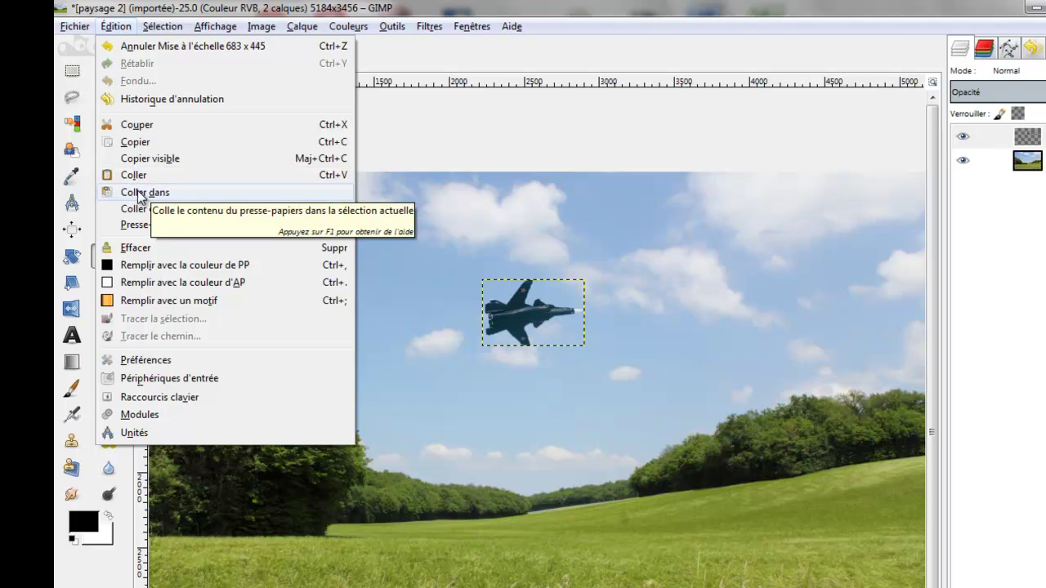
mouse_move(242, 211)
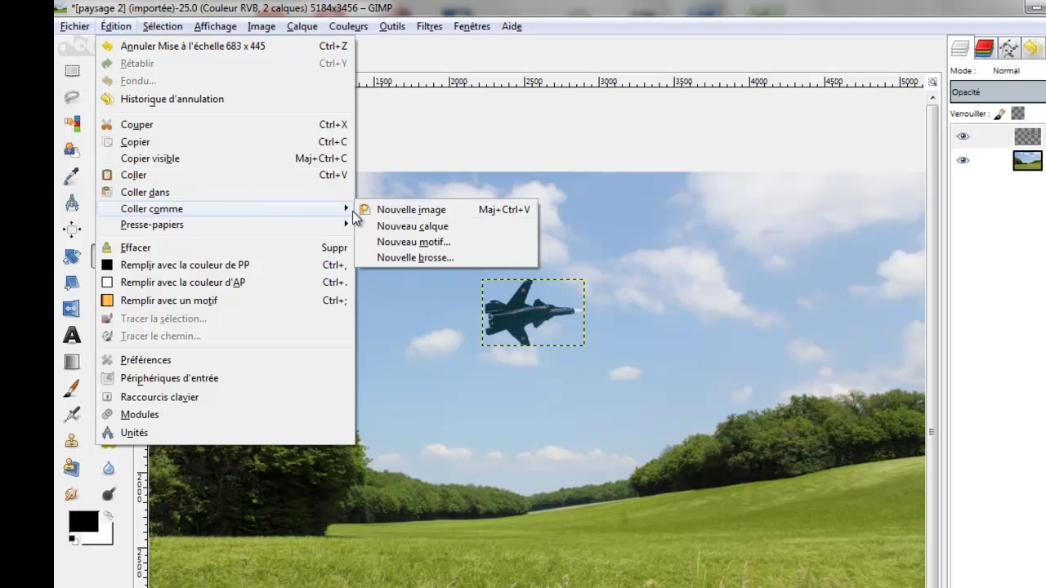
click(420, 230)
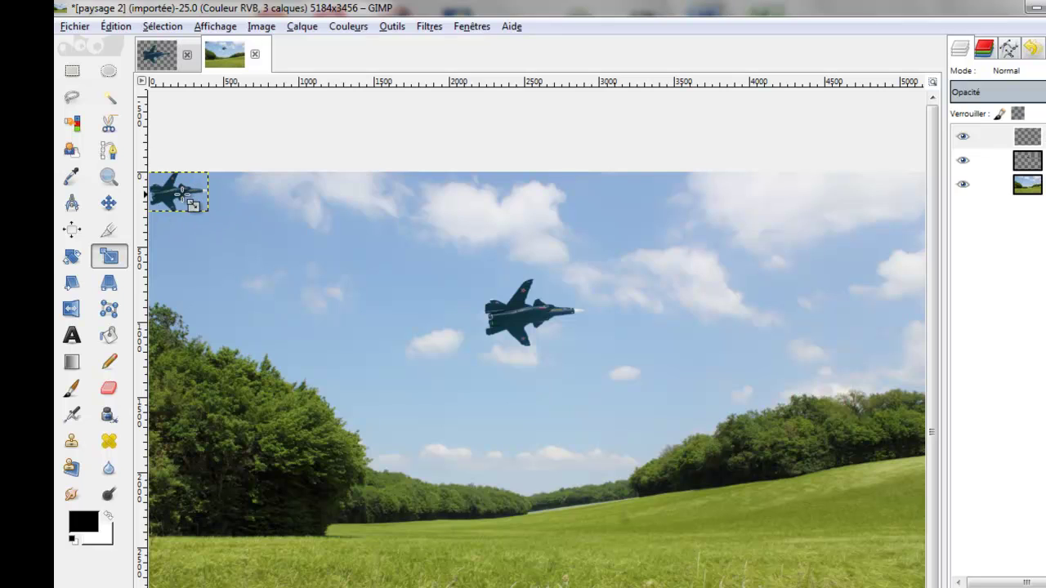
key(m)
drag(181, 189, 412, 299)
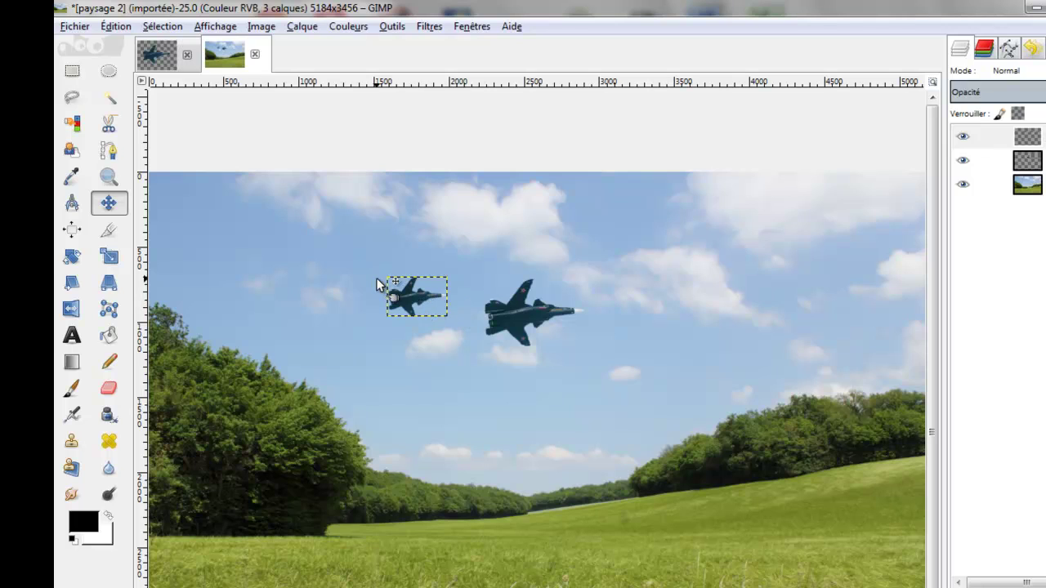
drag(409, 298, 374, 281)
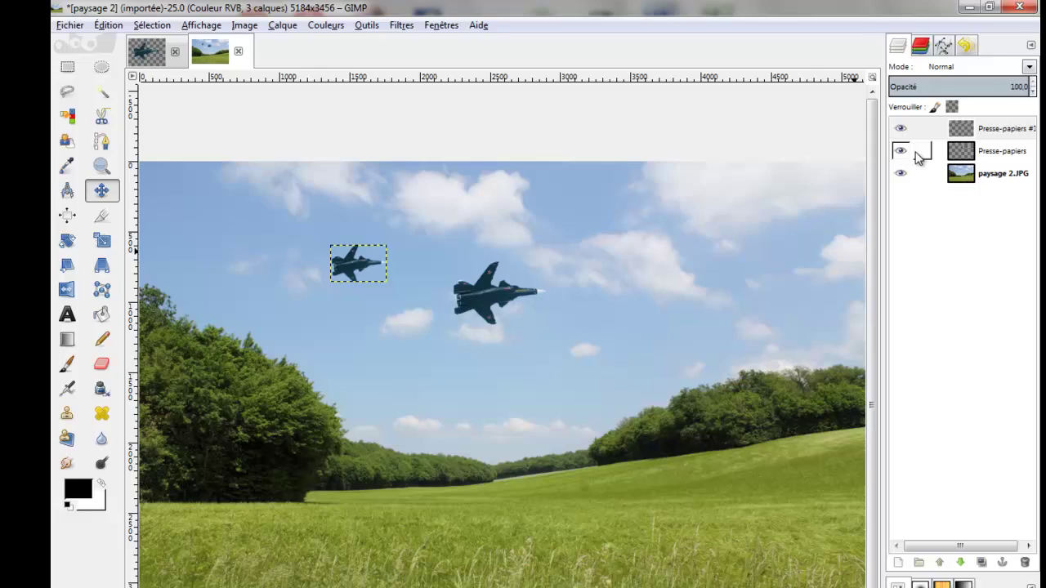
Hide and show the landscape and both jet layers in turn, and examine the two jets up close
click(963, 184)
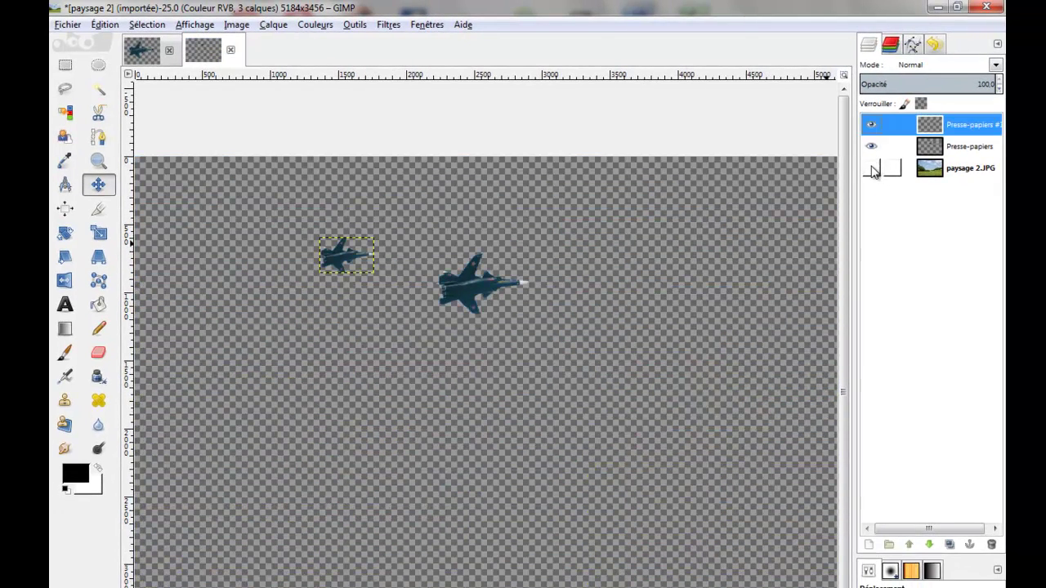
click(872, 168)
click(872, 149)
click(871, 146)
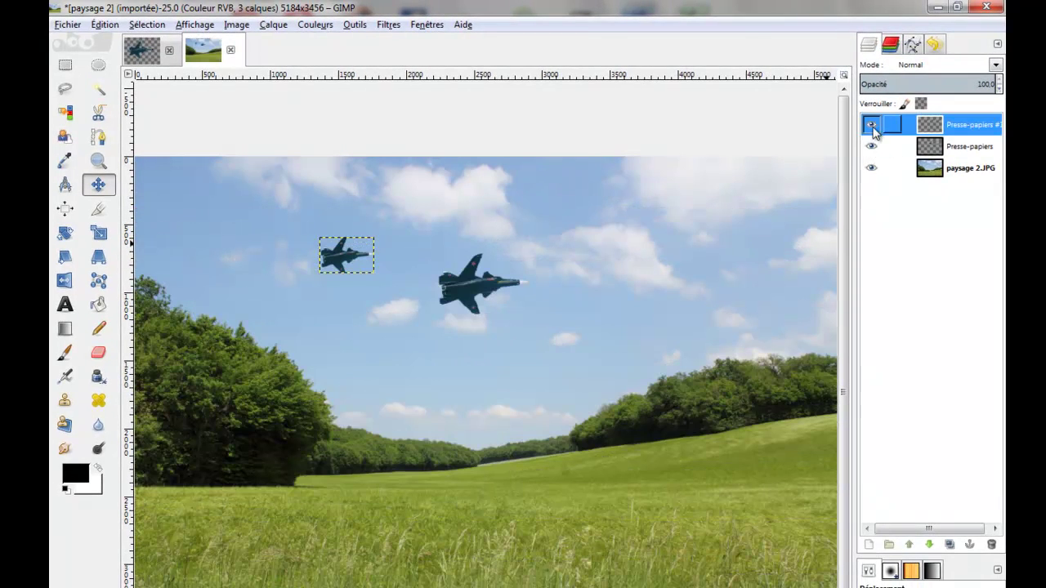
click(871, 124)
click(871, 124)
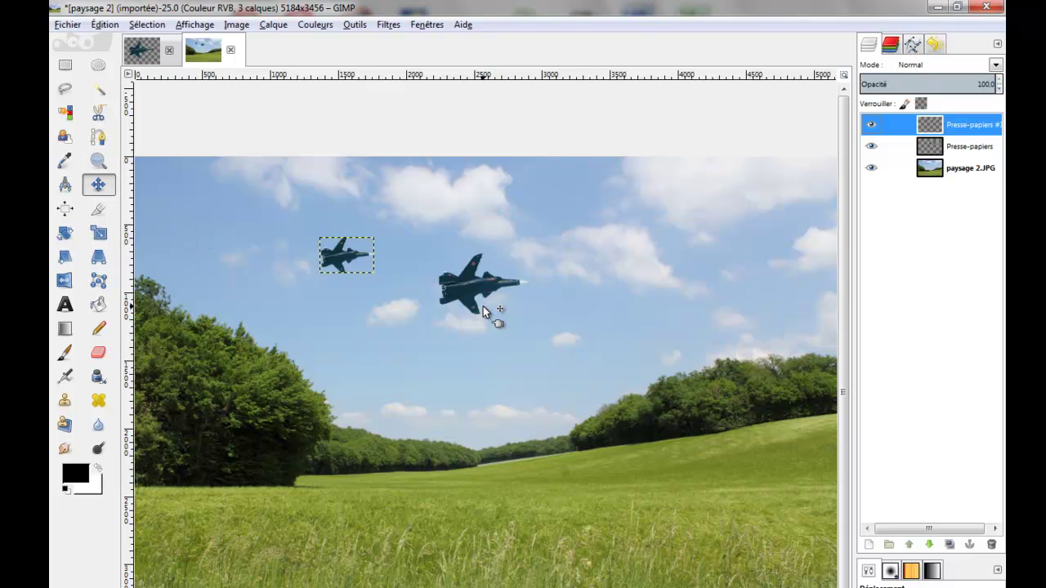
scroll(493, 310, up, 1)
scroll(493, 315, up, 1)
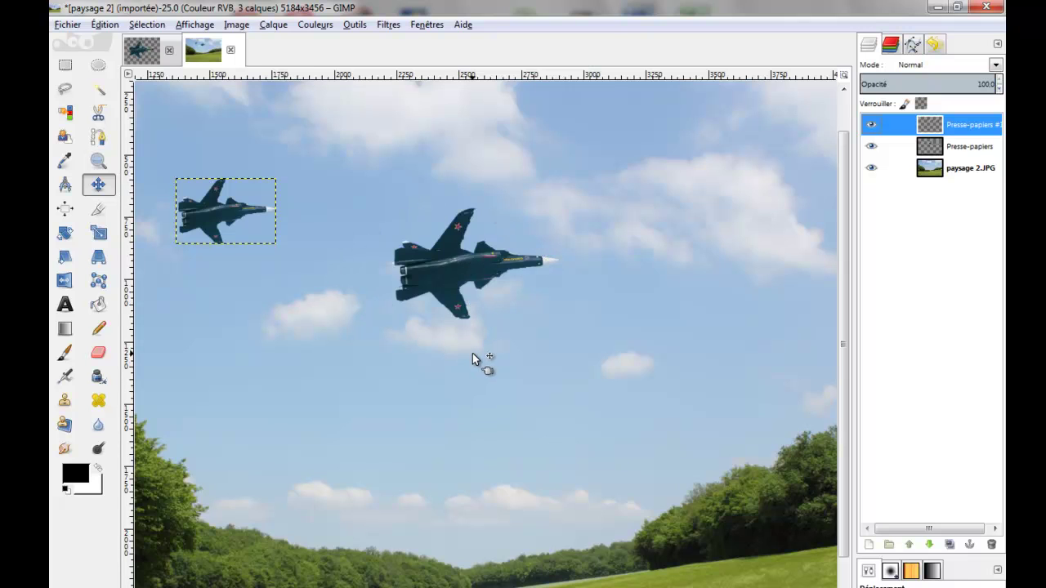
scroll(473, 353, down, 2)
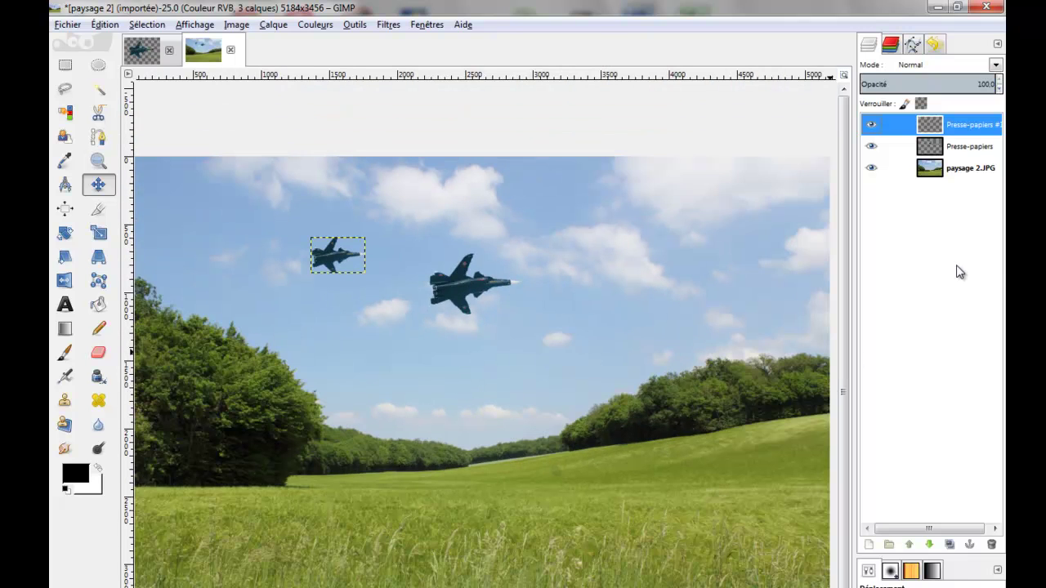
Flatten the image, merging both jet layers into the paysage 2.JPG background
key(minus)
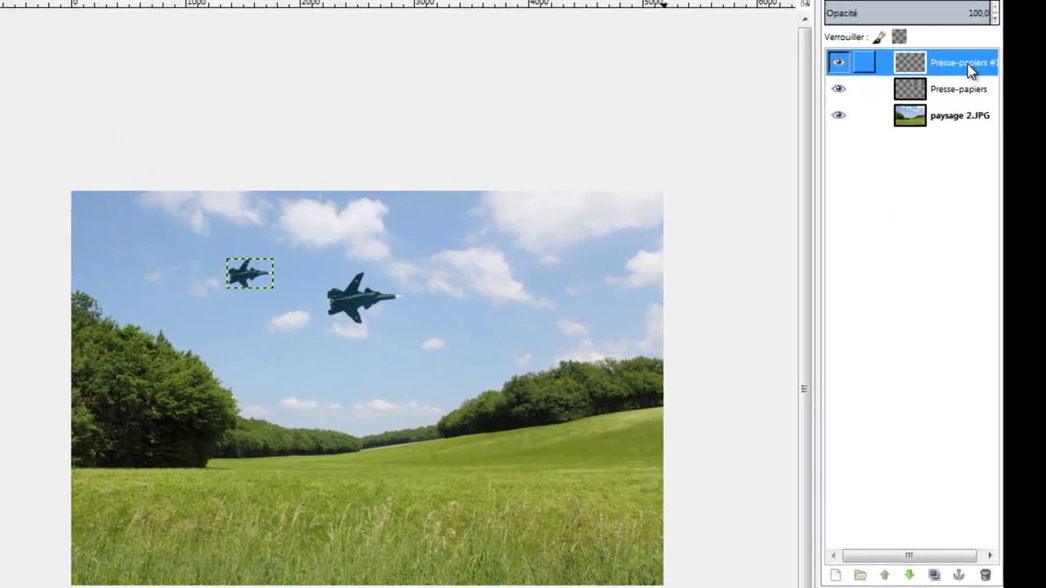
right_click(973, 125)
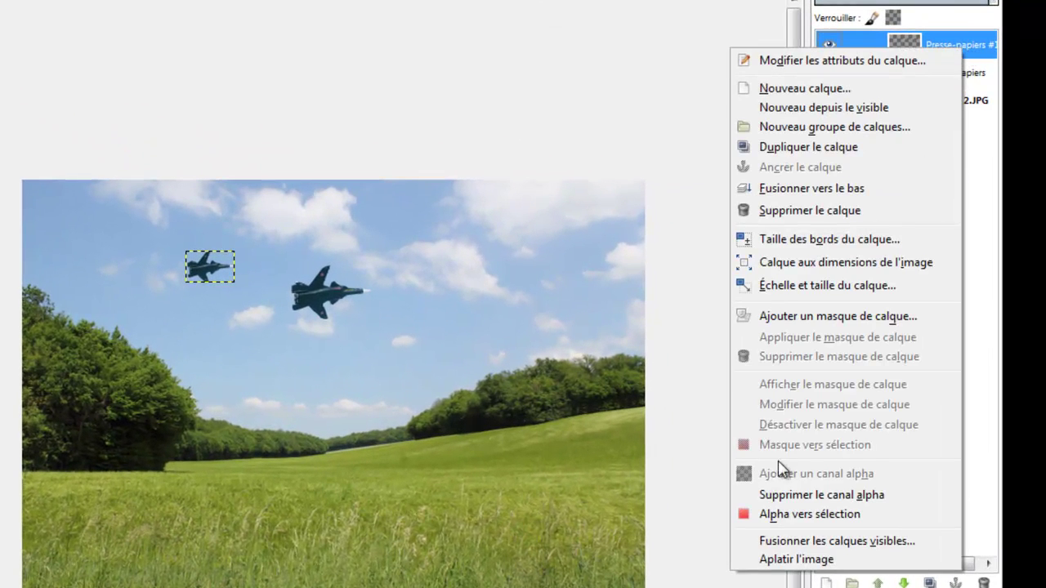
click(784, 560)
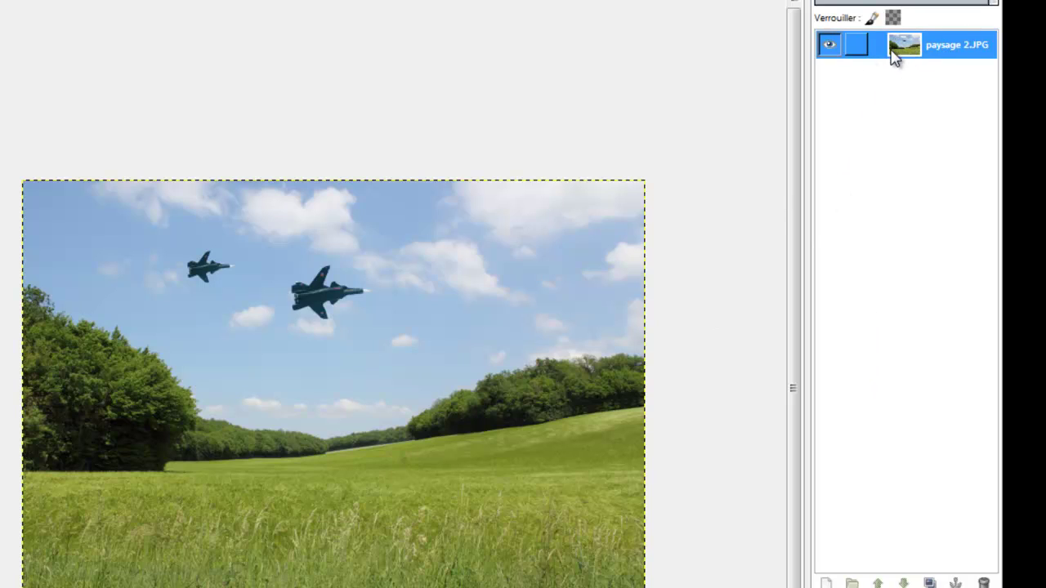
drag(894, 58, 724, 334)
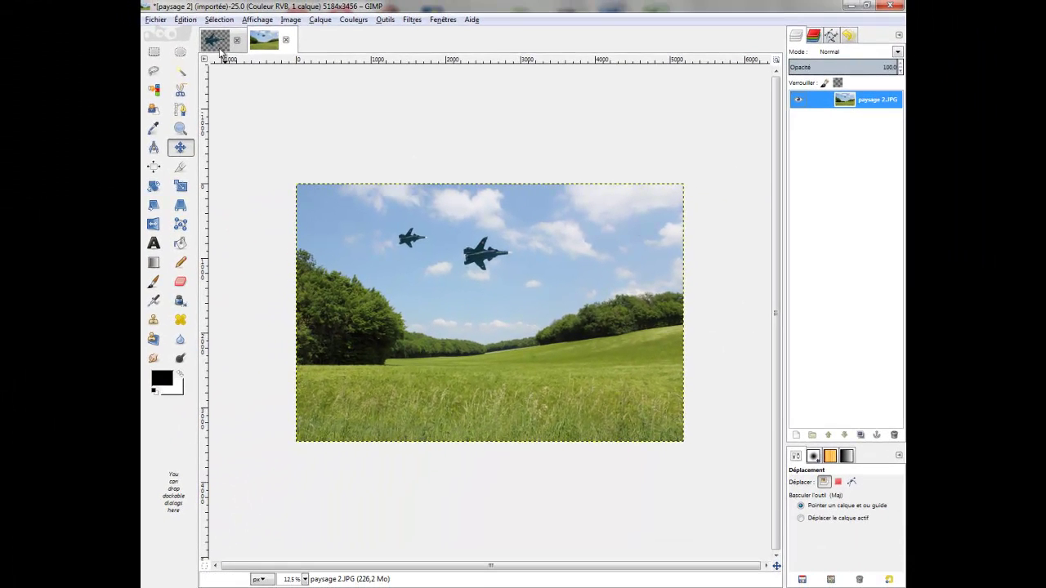
click(156, 21)
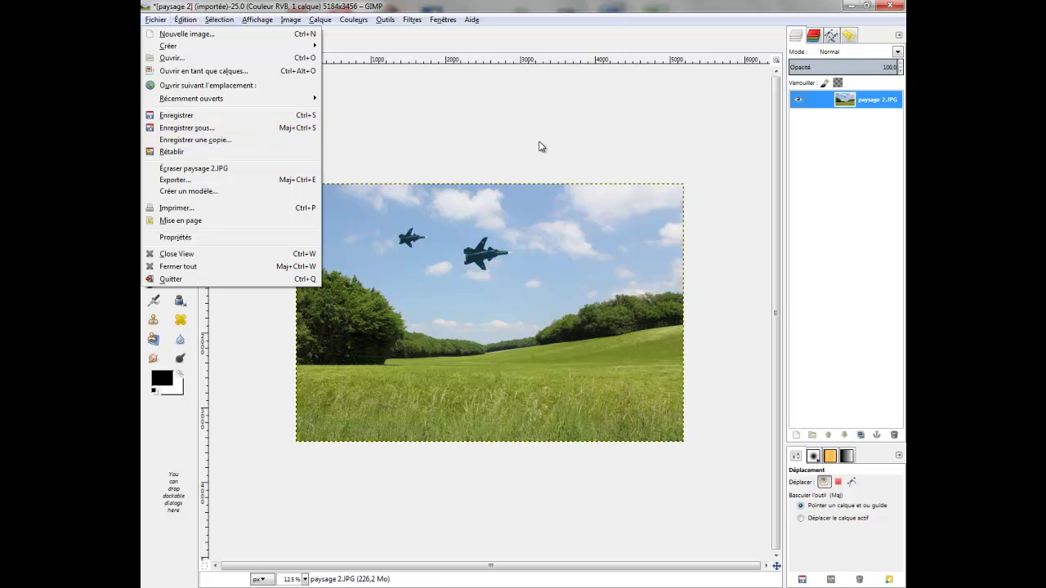
click(665, 145)
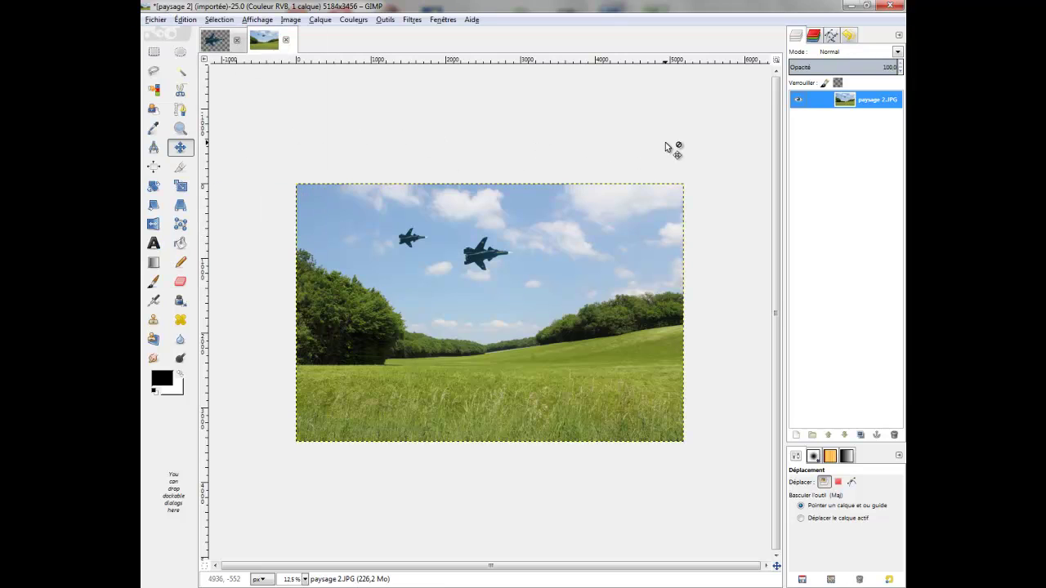